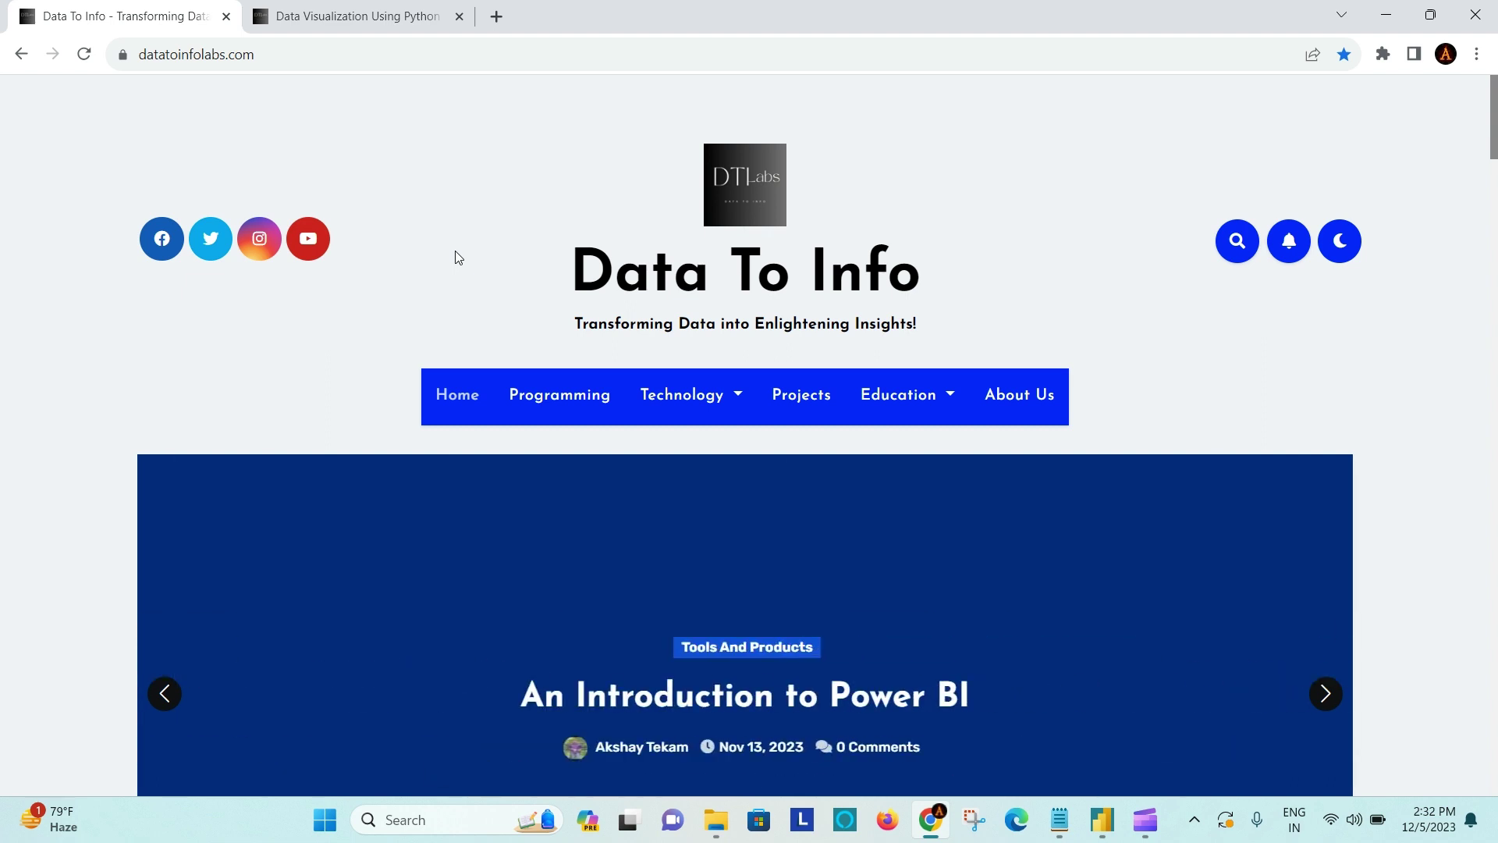
Review the Data To Info homepage address and the scatter plot section of the Data Visualization Using Python article
click(348, 55)
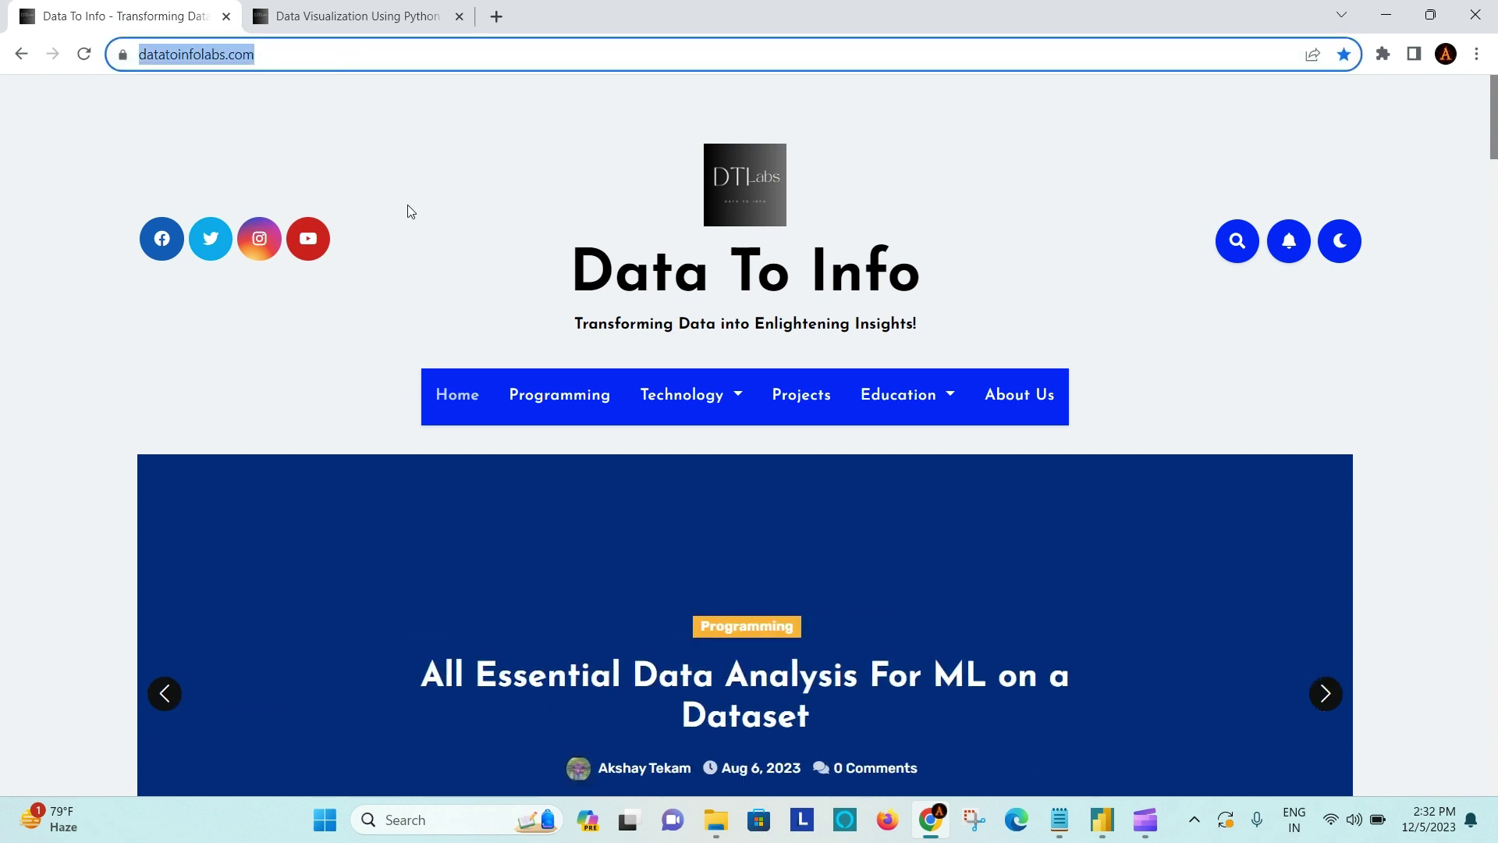
click(426, 249)
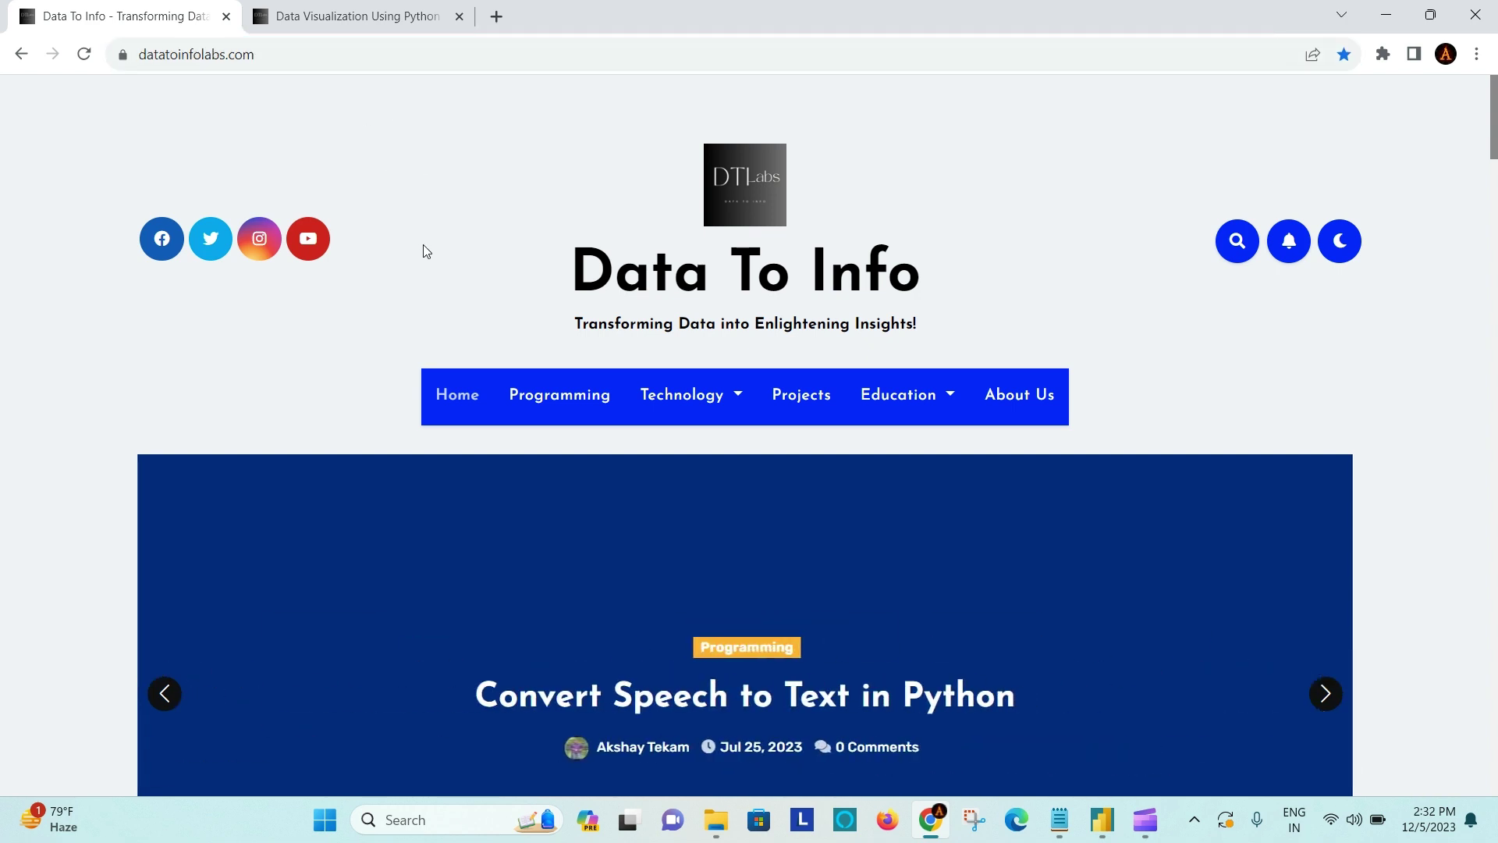
click(337, 10)
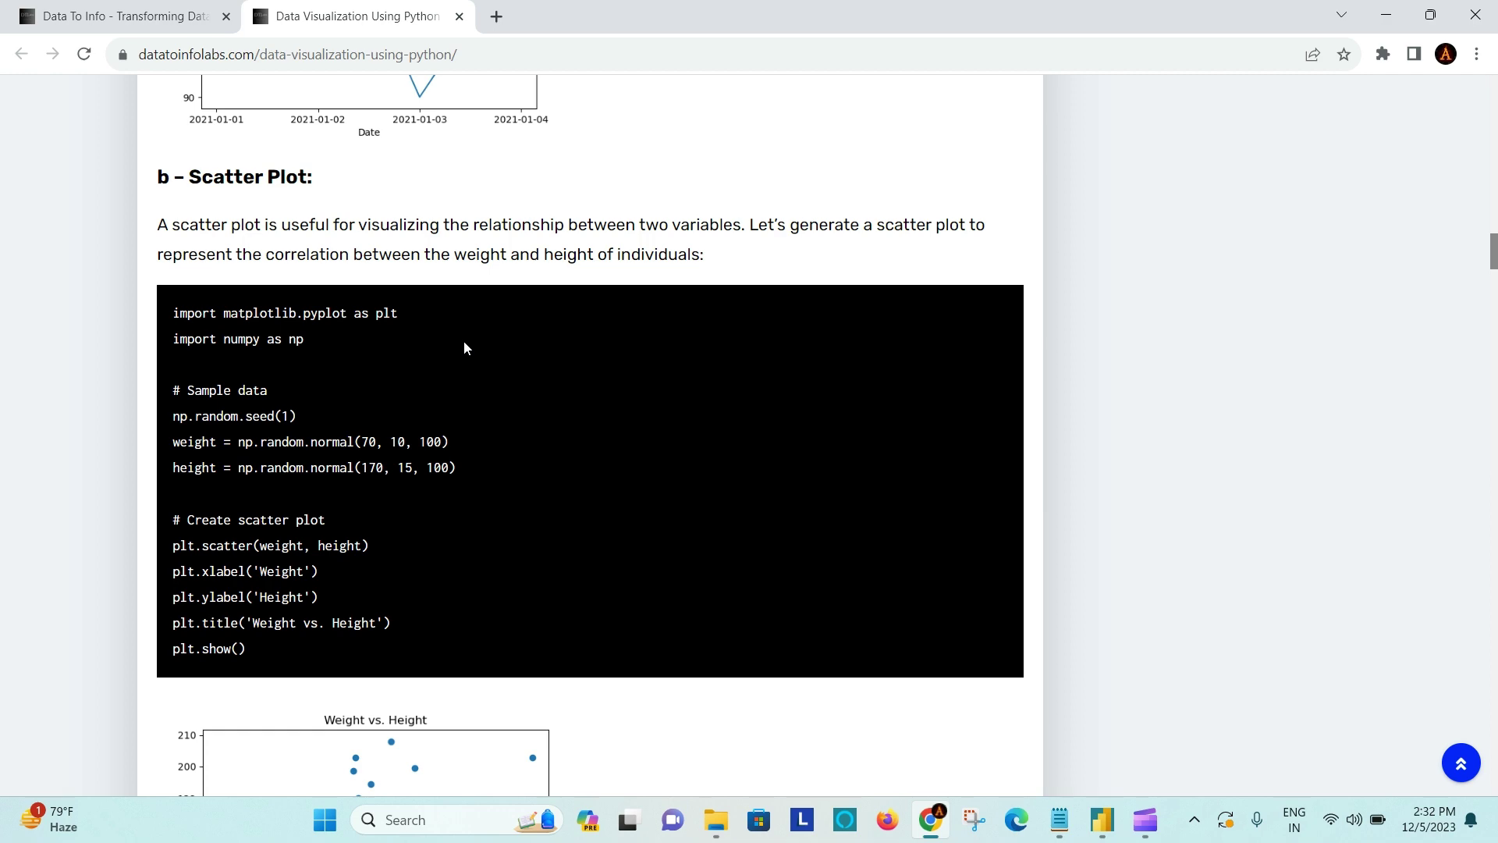
scroll(561, 274, down, 5)
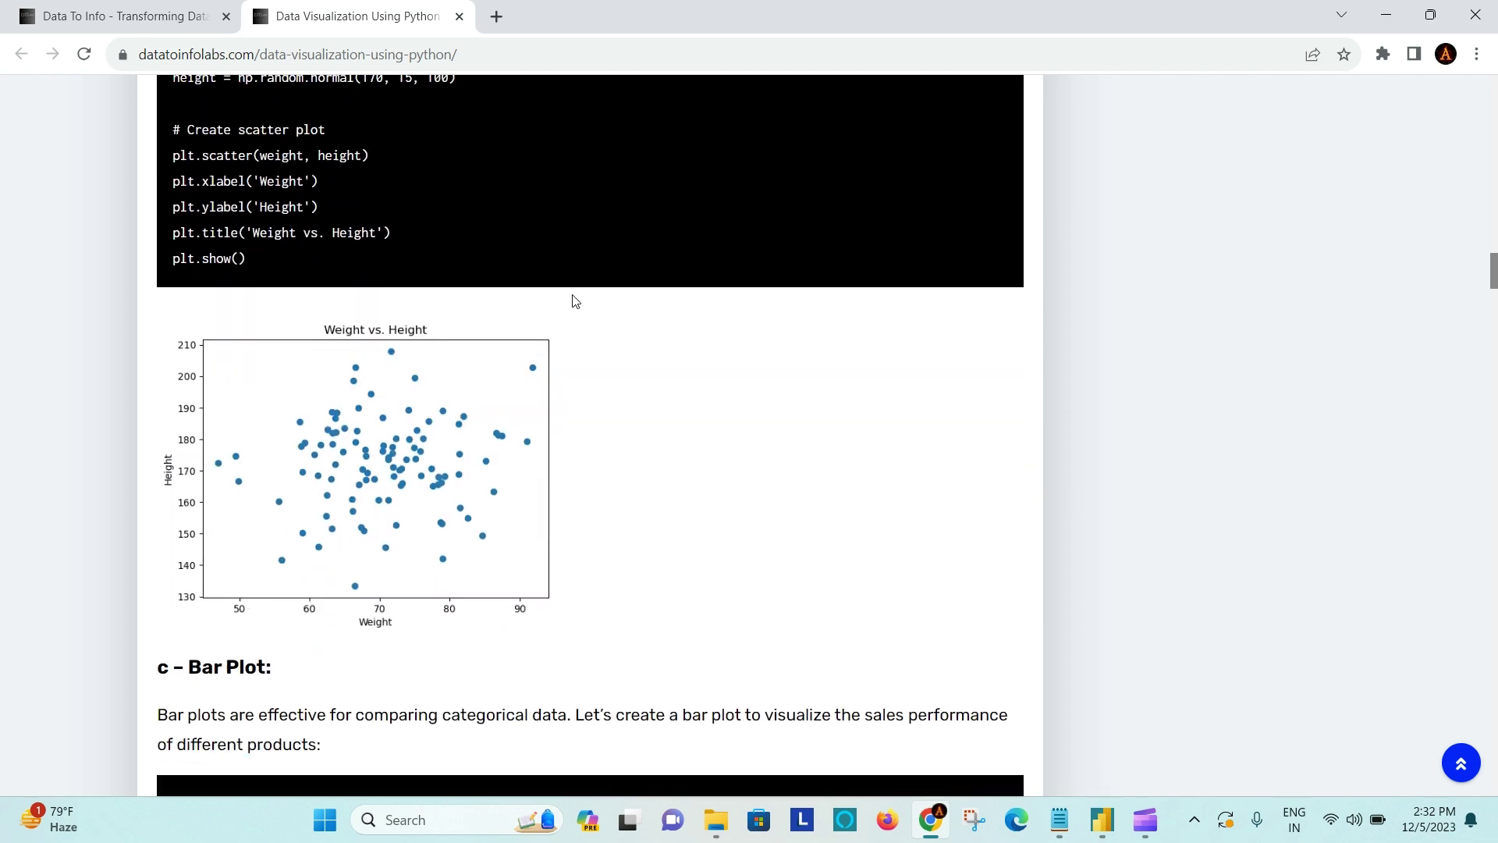
scroll(575, 300, down, 2)
scroll(639, 301, up, 6)
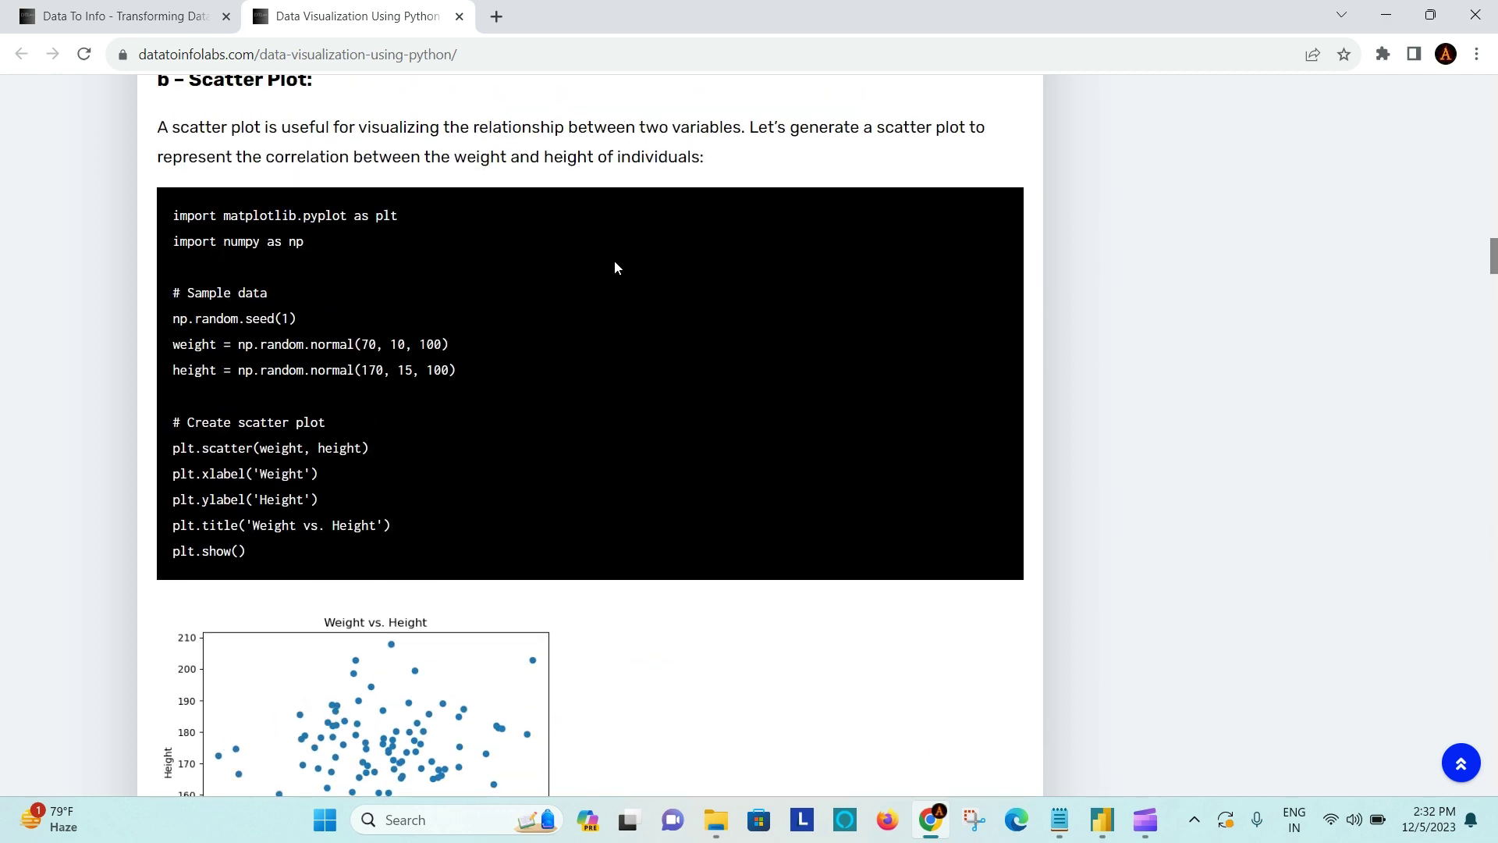
click(168, 8)
Switch to Power BI Desktop, delete the existing scatter chart from Page 1 and keep the Orders table's fields listed
click(1104, 821)
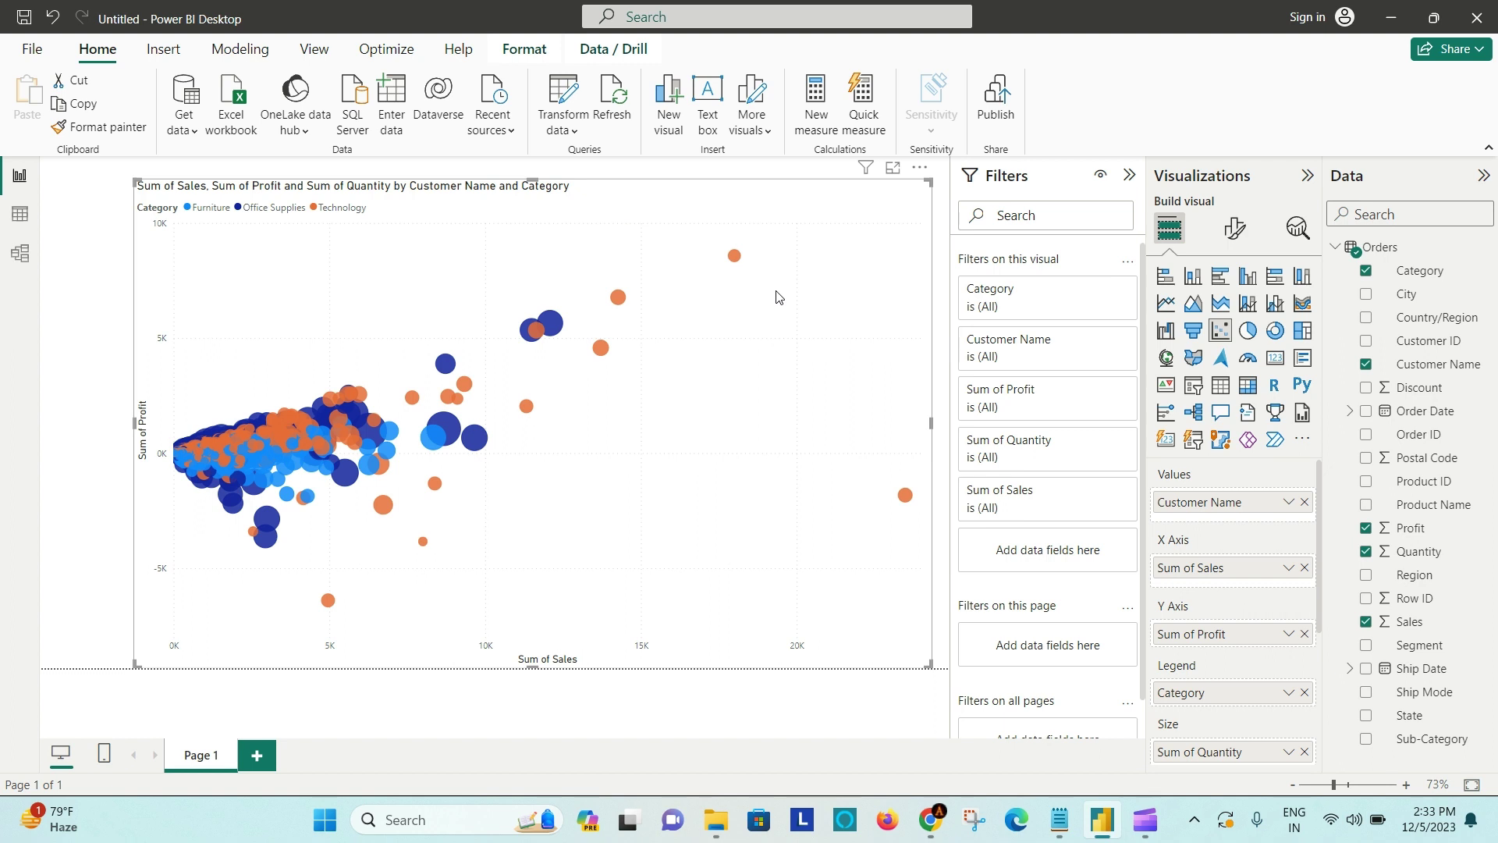
click(920, 169)
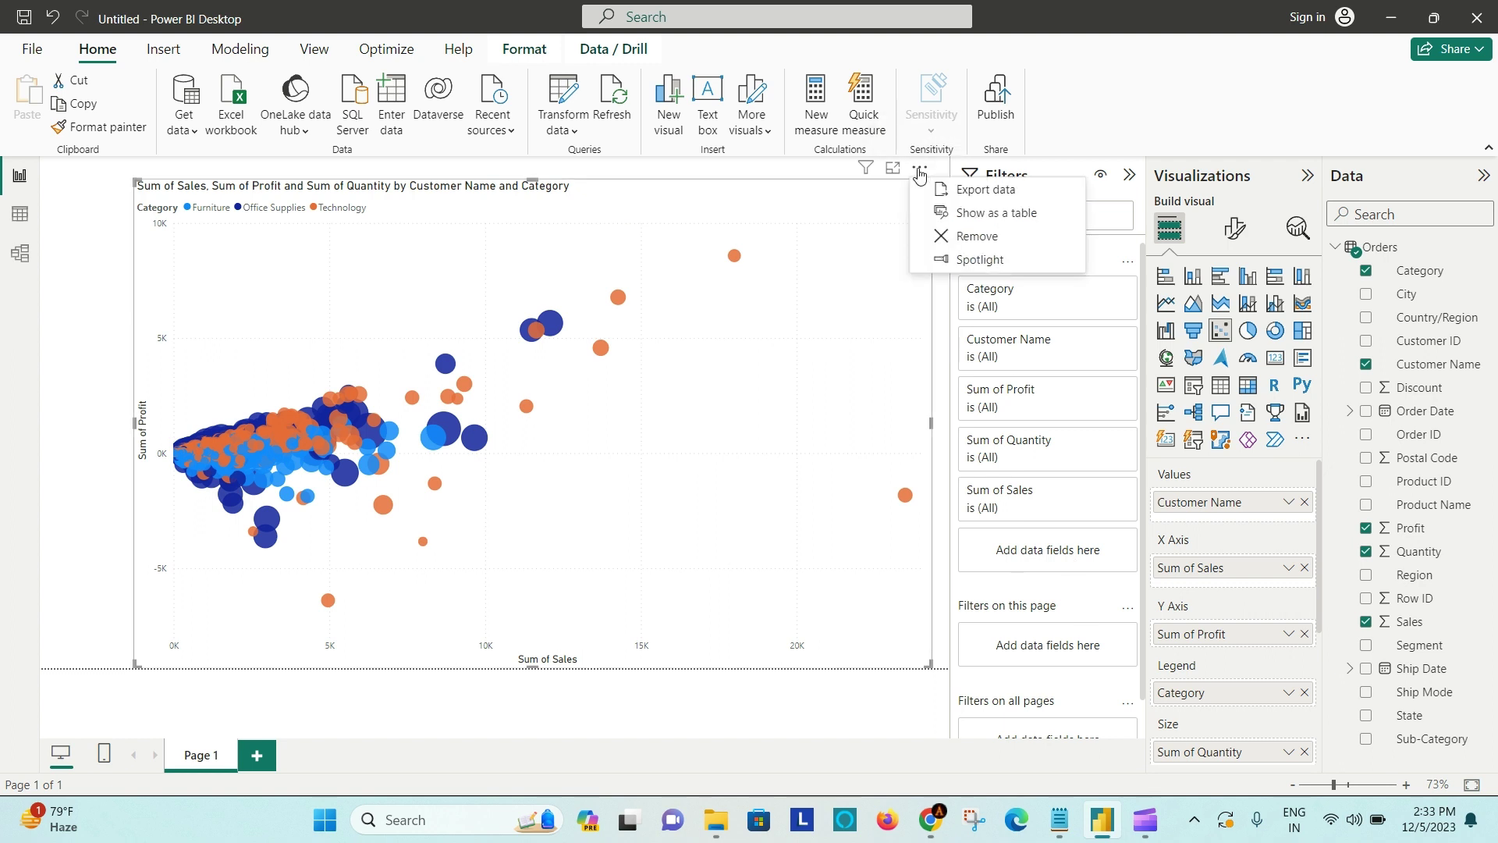
click(971, 242)
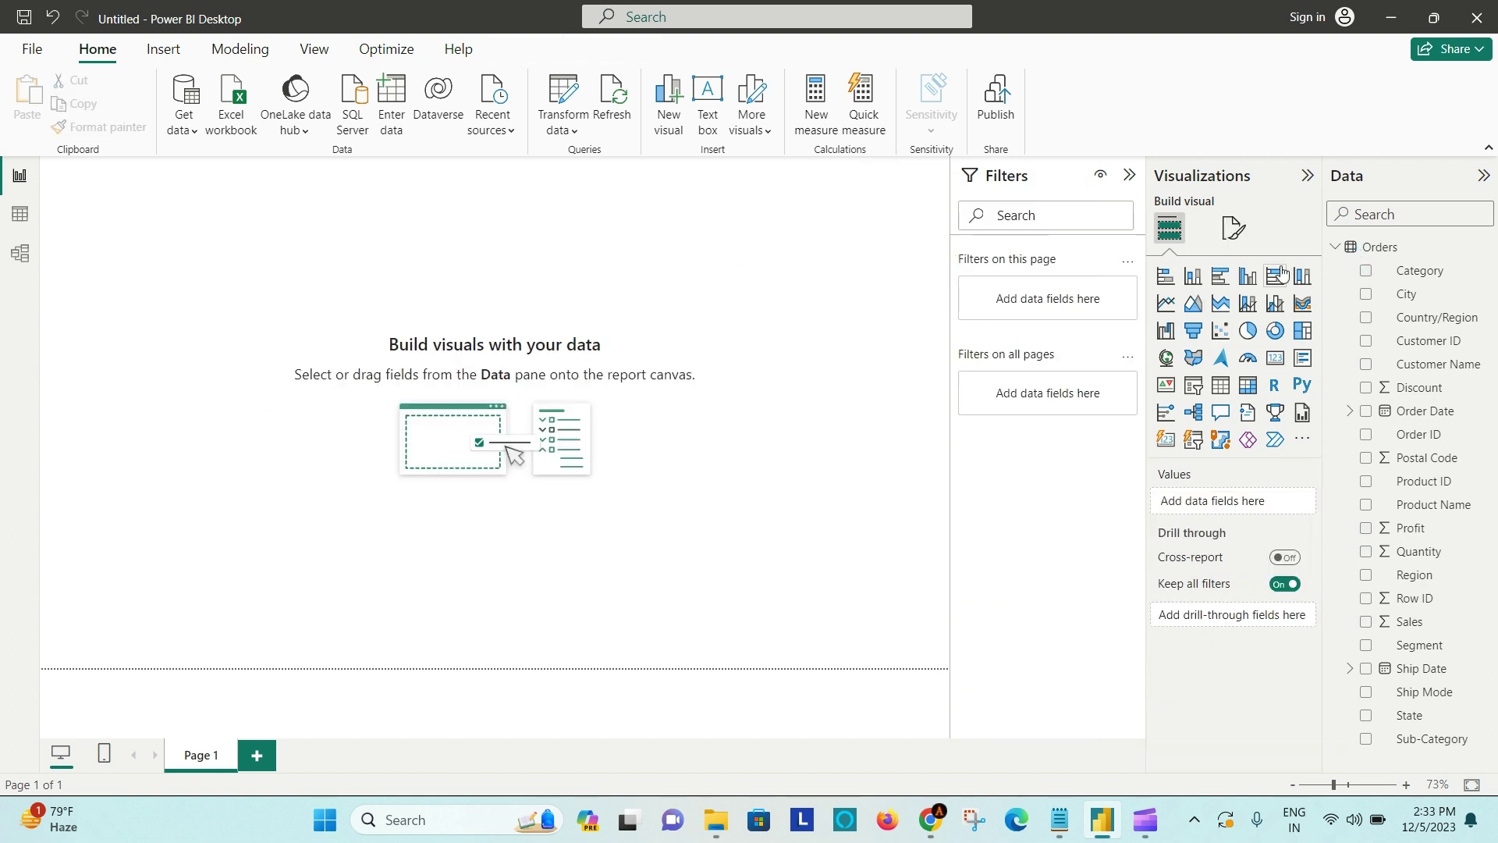
click(1337, 248)
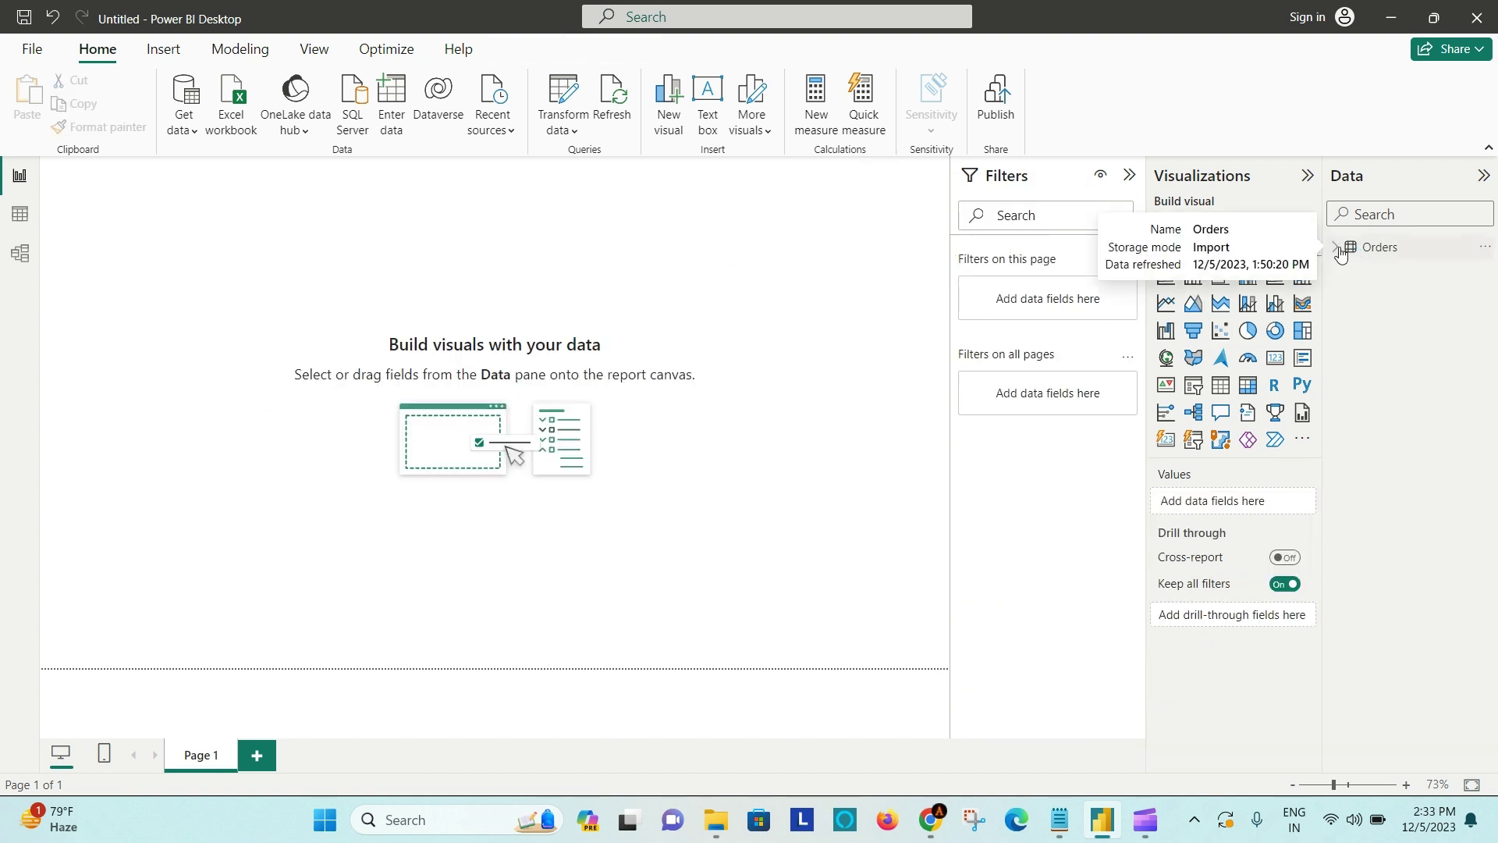
click(1337, 248)
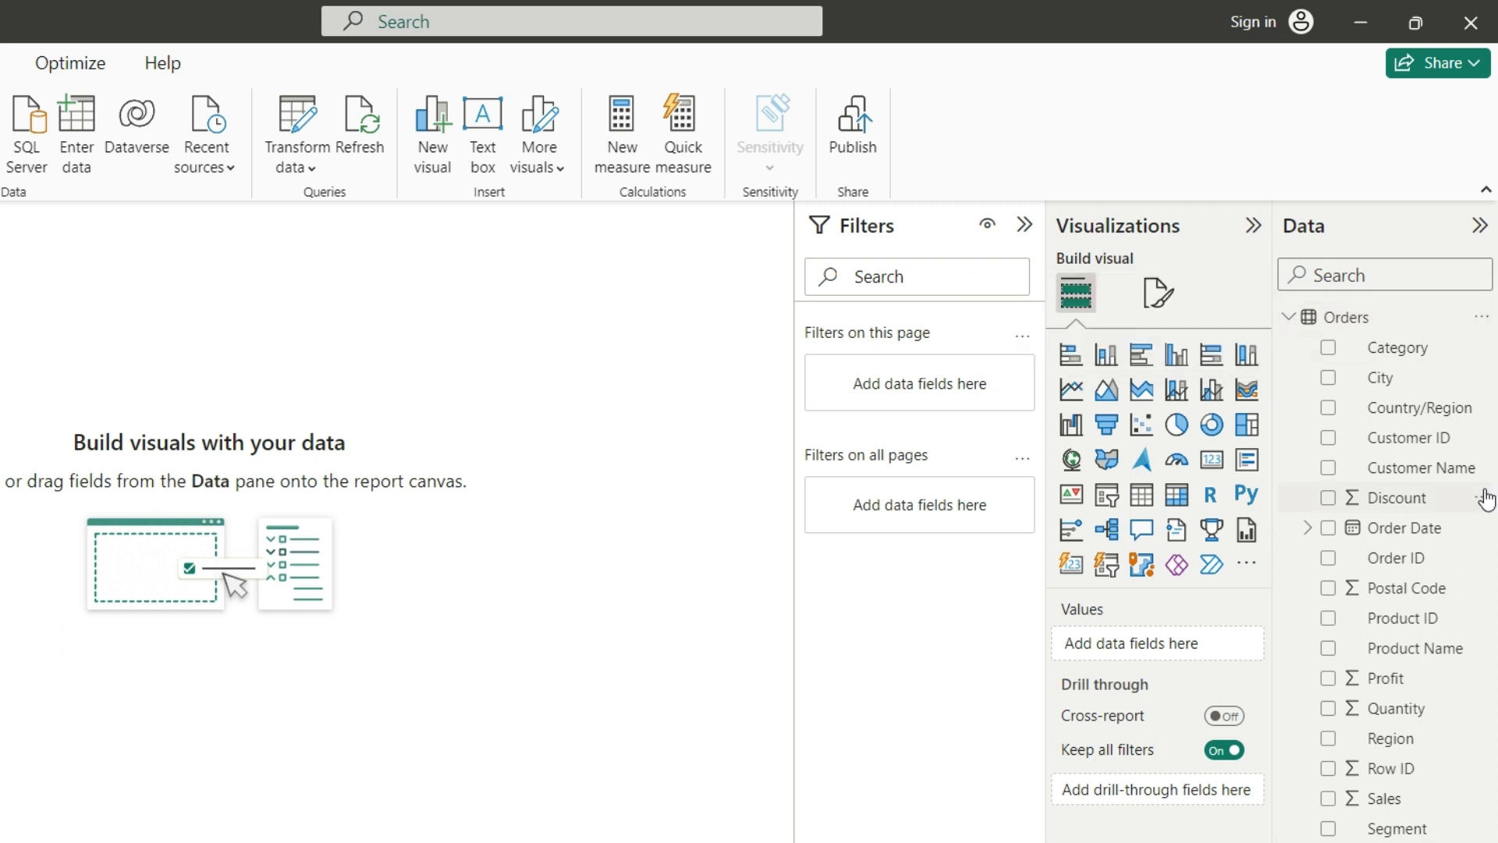
Switch to the Scatter Chart notes in Notepad and read the definition about Cartesian coordinates displaying values for two variables
key(alt+Tab)
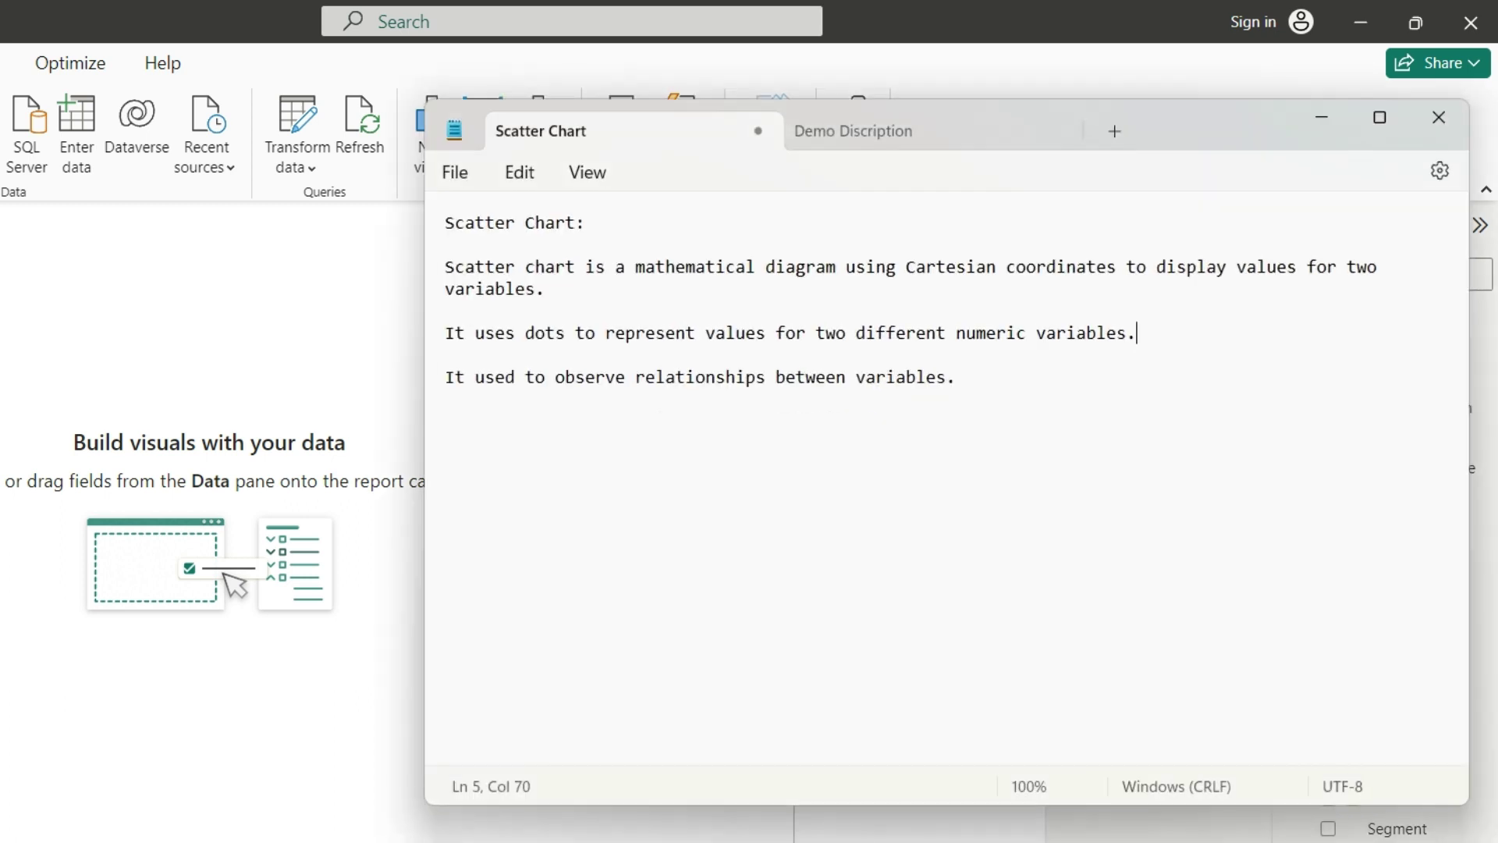
click(974, 384)
drag(562, 290, 417, 273)
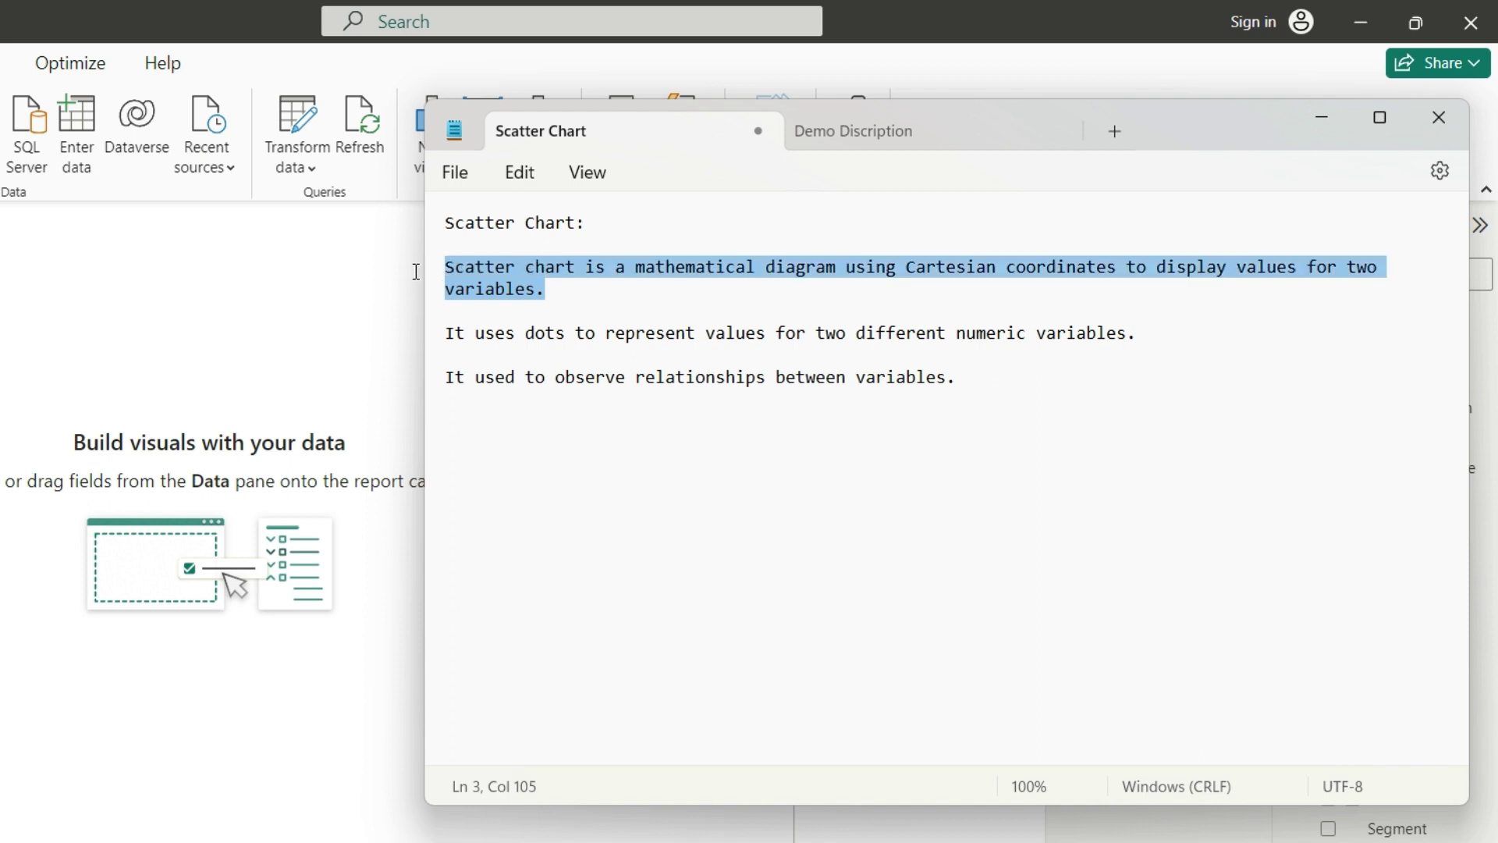
click(606, 291)
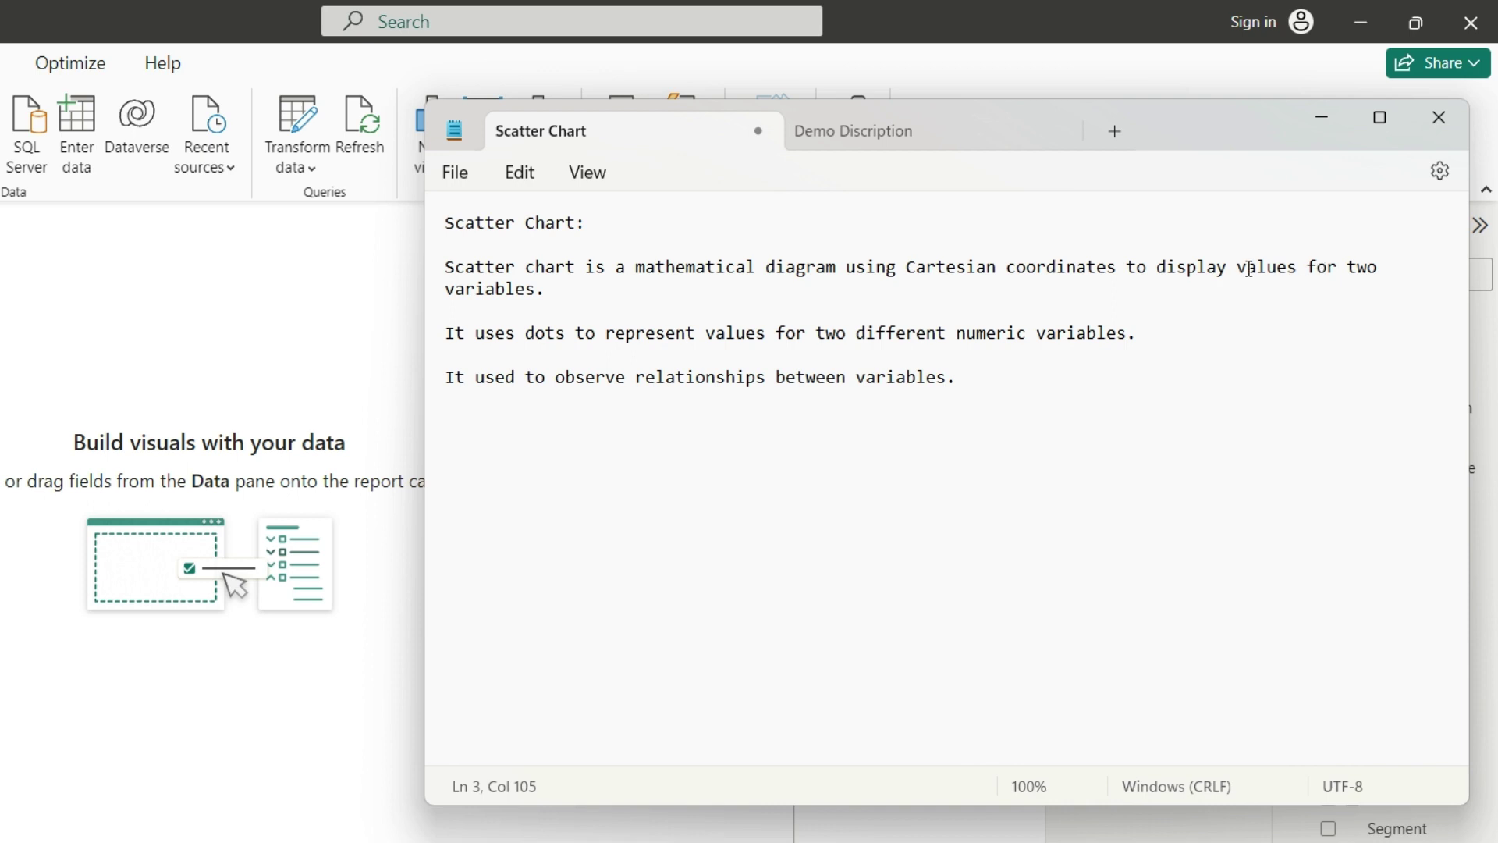
drag(1178, 267, 1286, 268)
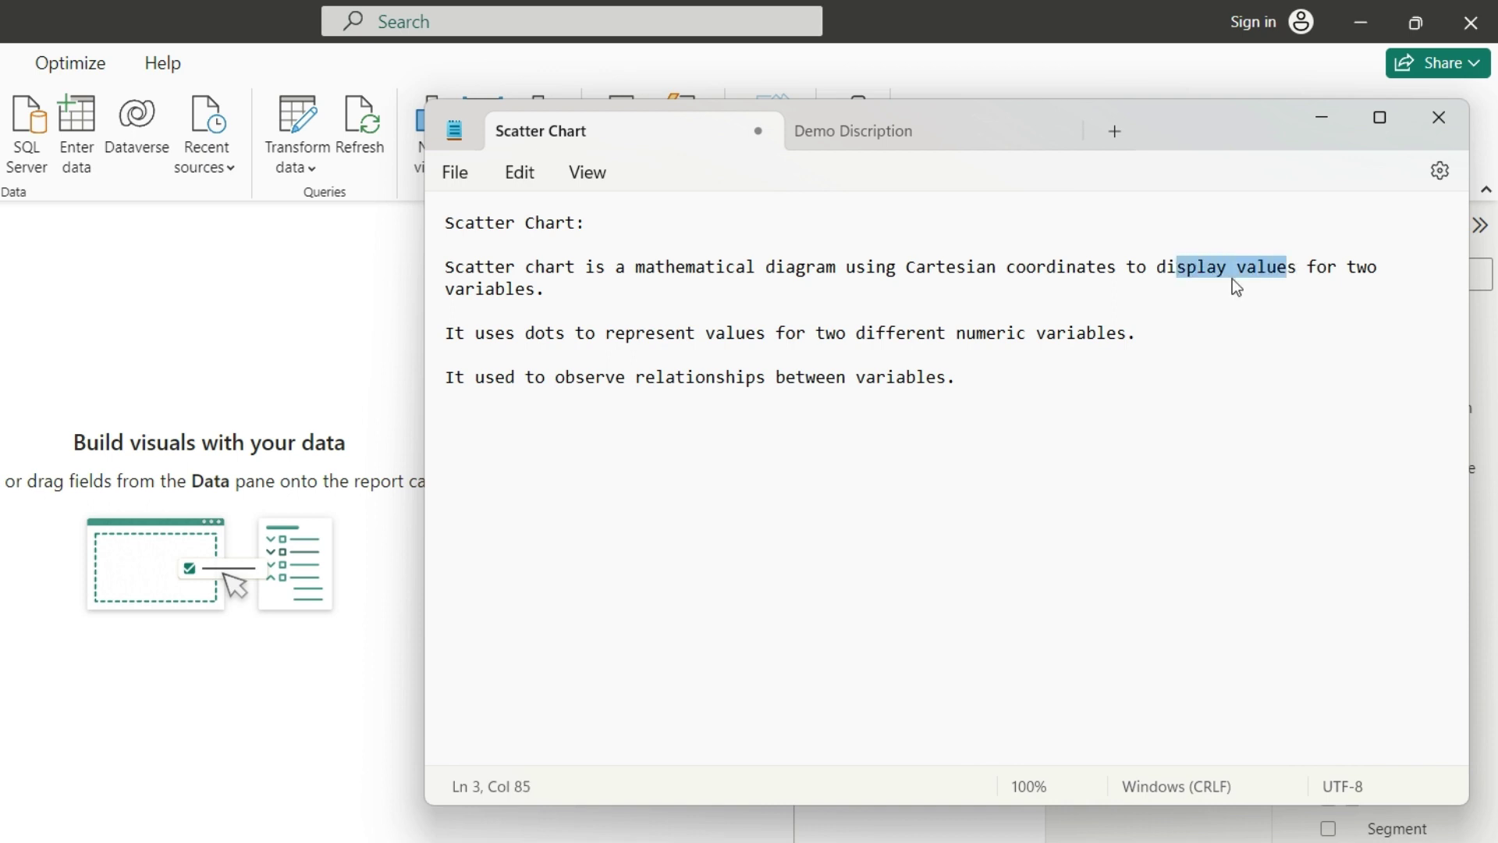
click(499, 289)
double_click(499, 289)
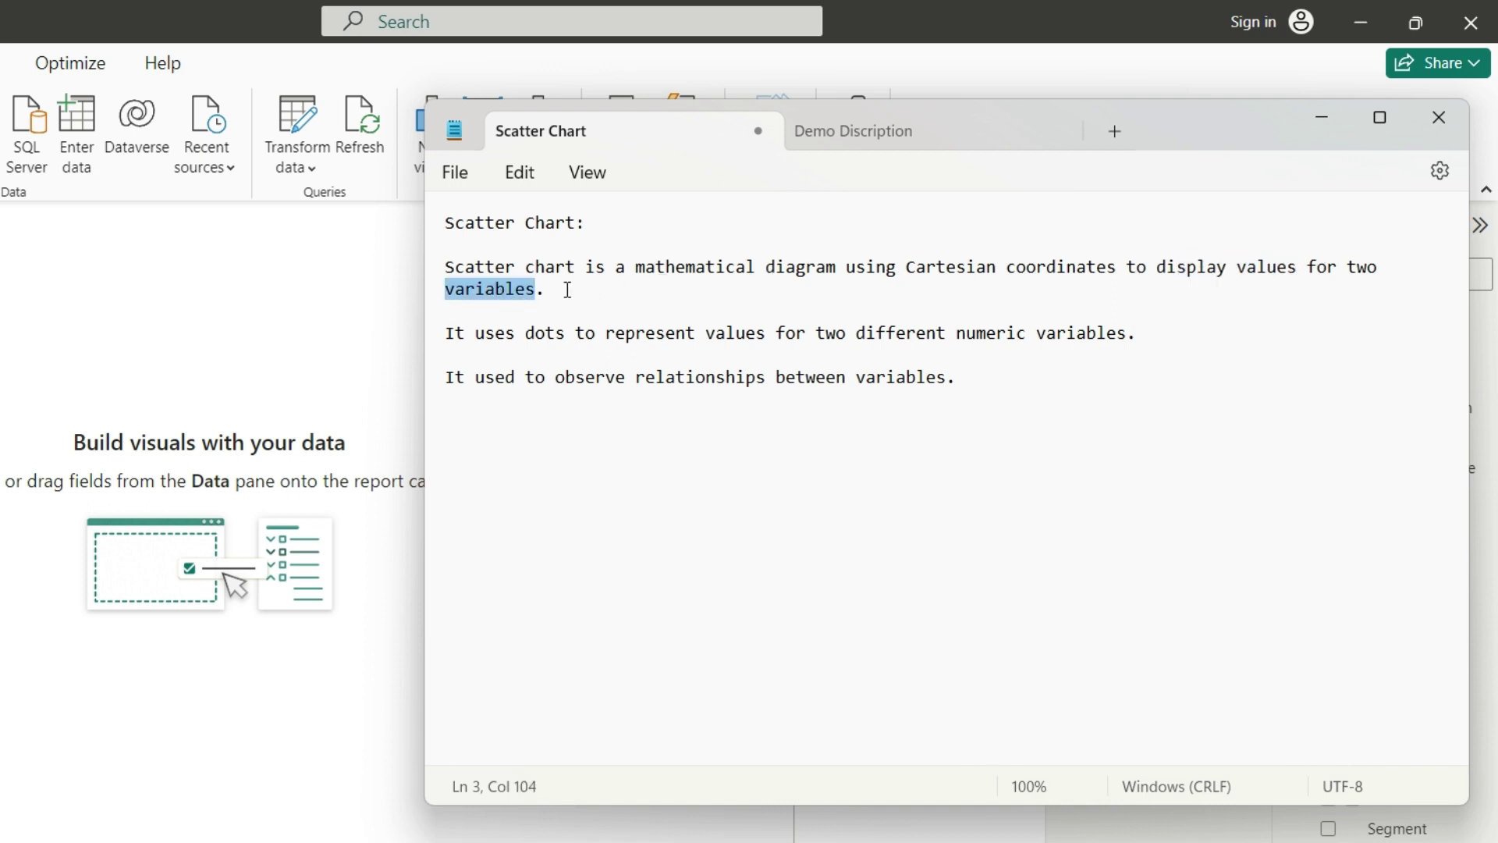
click(568, 290)
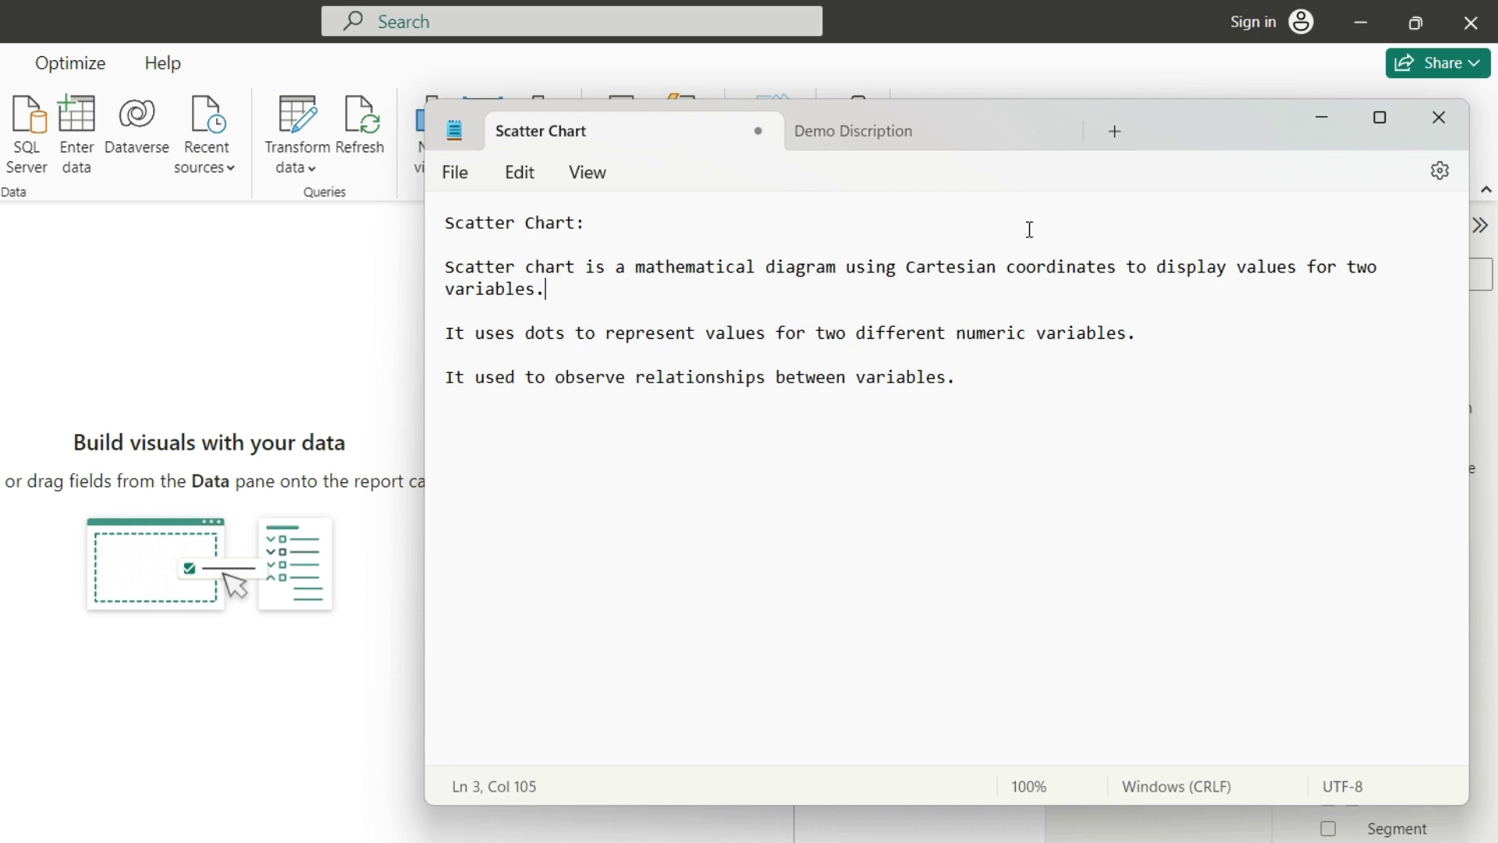
Read the notes on using dots for two numeric variables and observing relationships, and return to the Power BI report
click(1154, 333)
click(449, 332)
drag(465, 330, 765, 345)
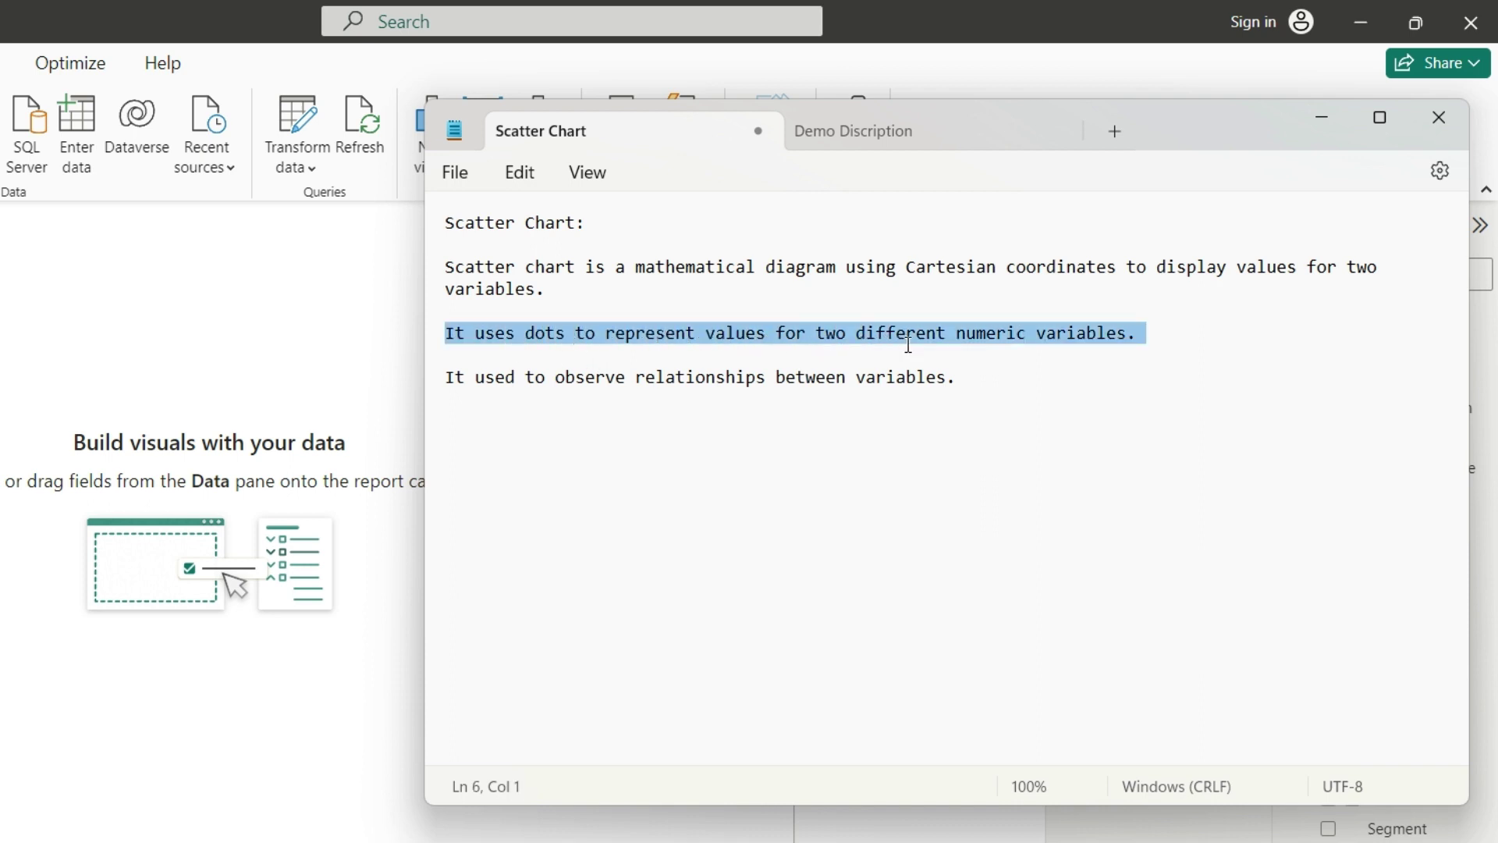
click(1171, 334)
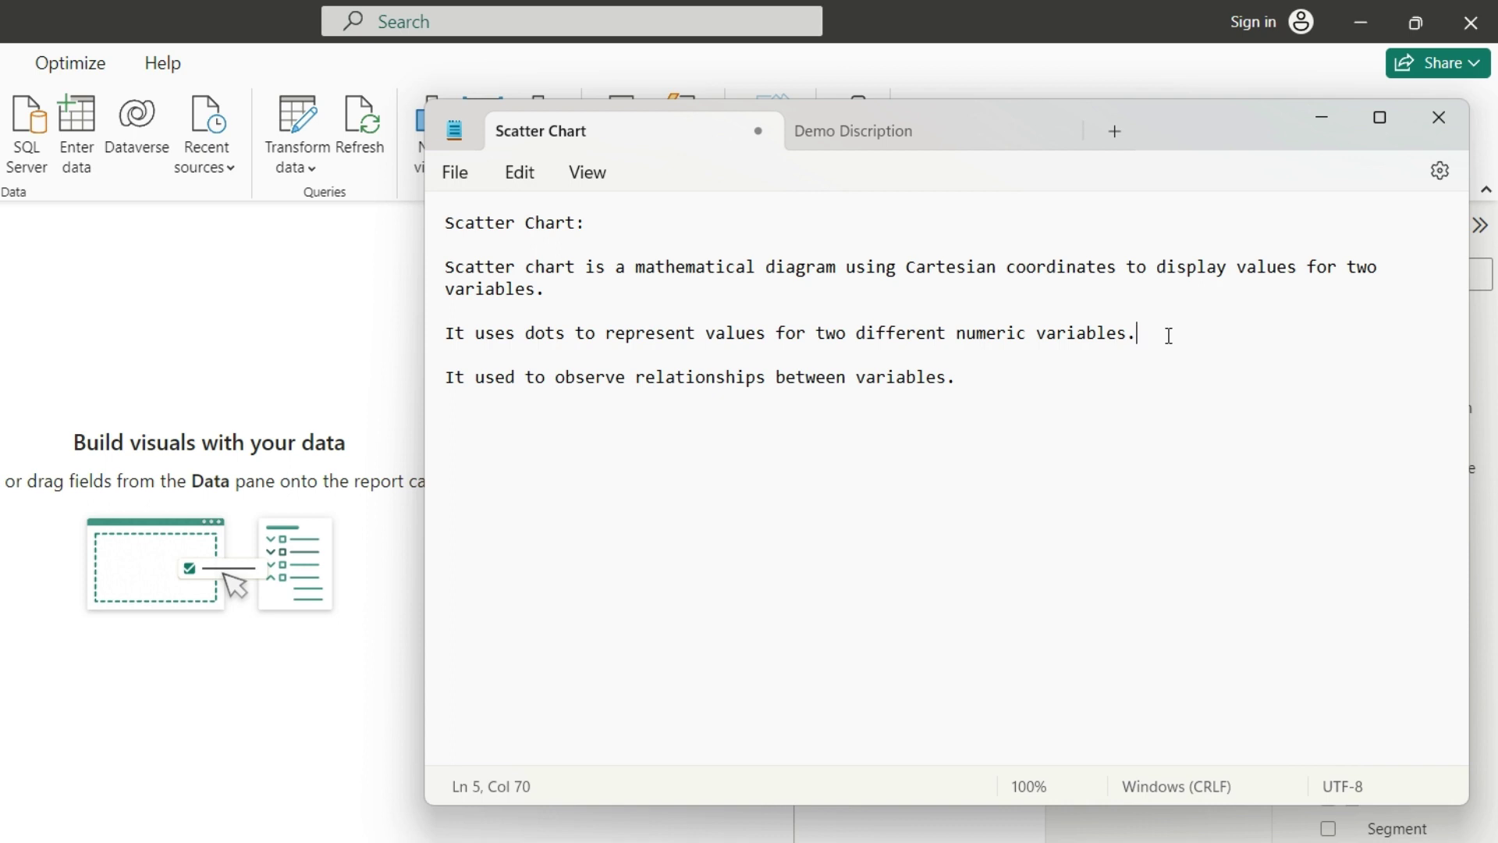
click(1041, 383)
click(1318, 119)
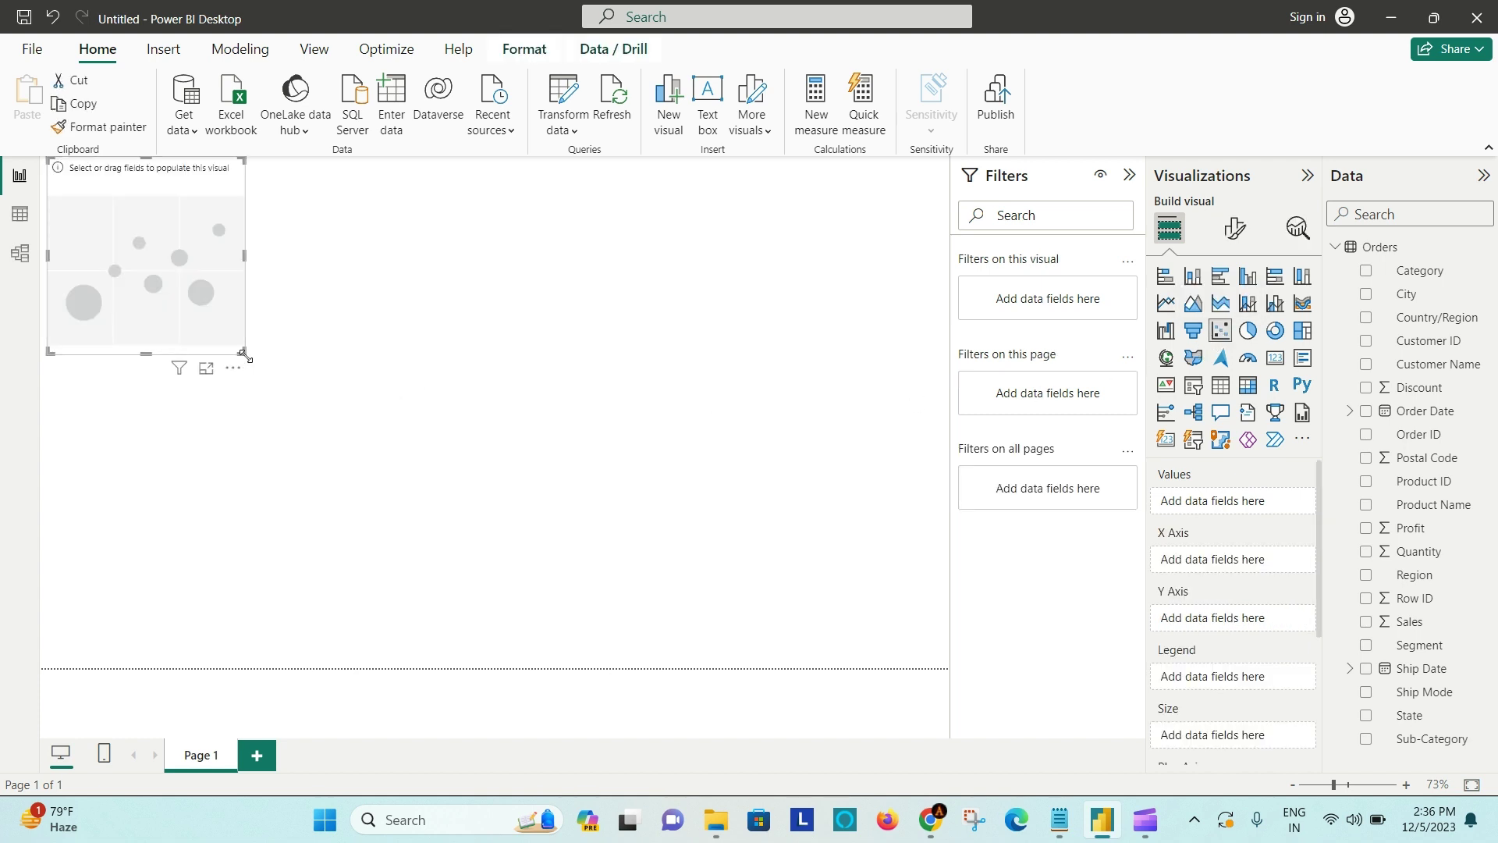
Enlarge the empty scatter chart to fill most of the report canvas, reposition it, and review its available field wells
drag(279, 381, 846, 636)
drag(620, 185, 709, 218)
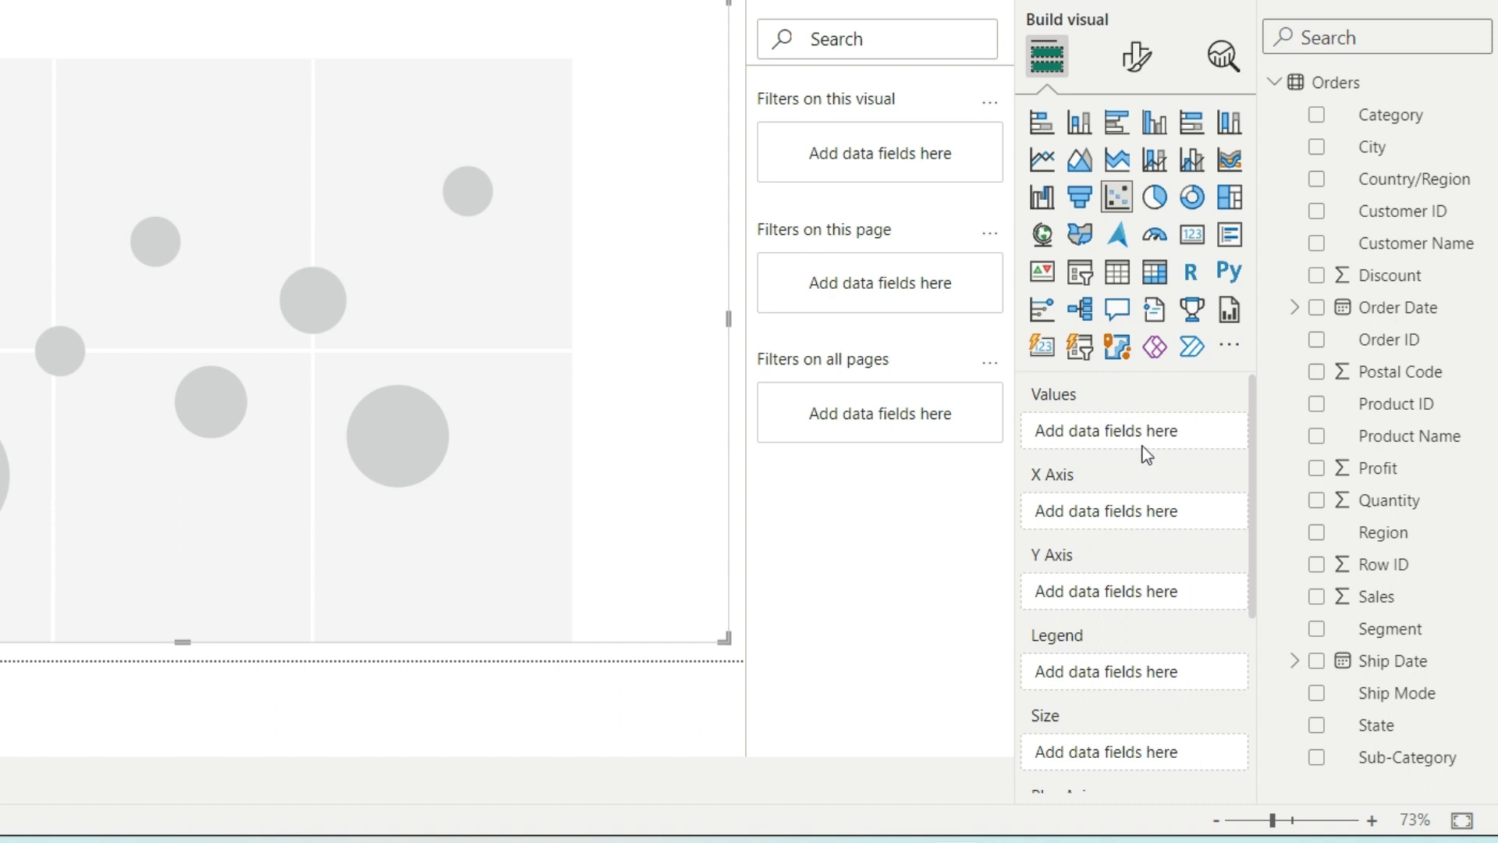
scroll(1156, 687, down, 1)
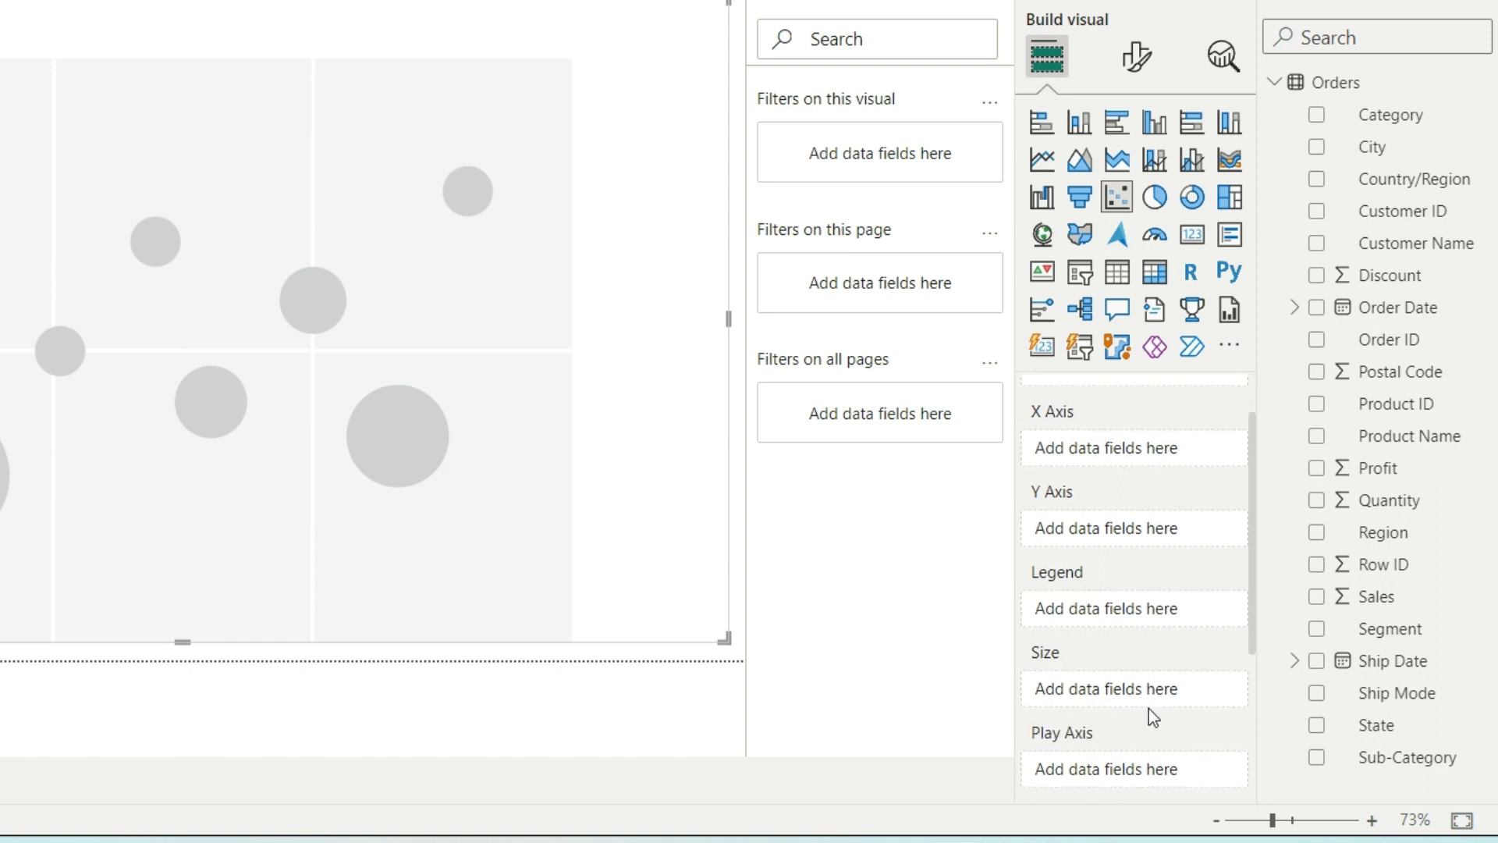
scroll(1149, 708, up, 1)
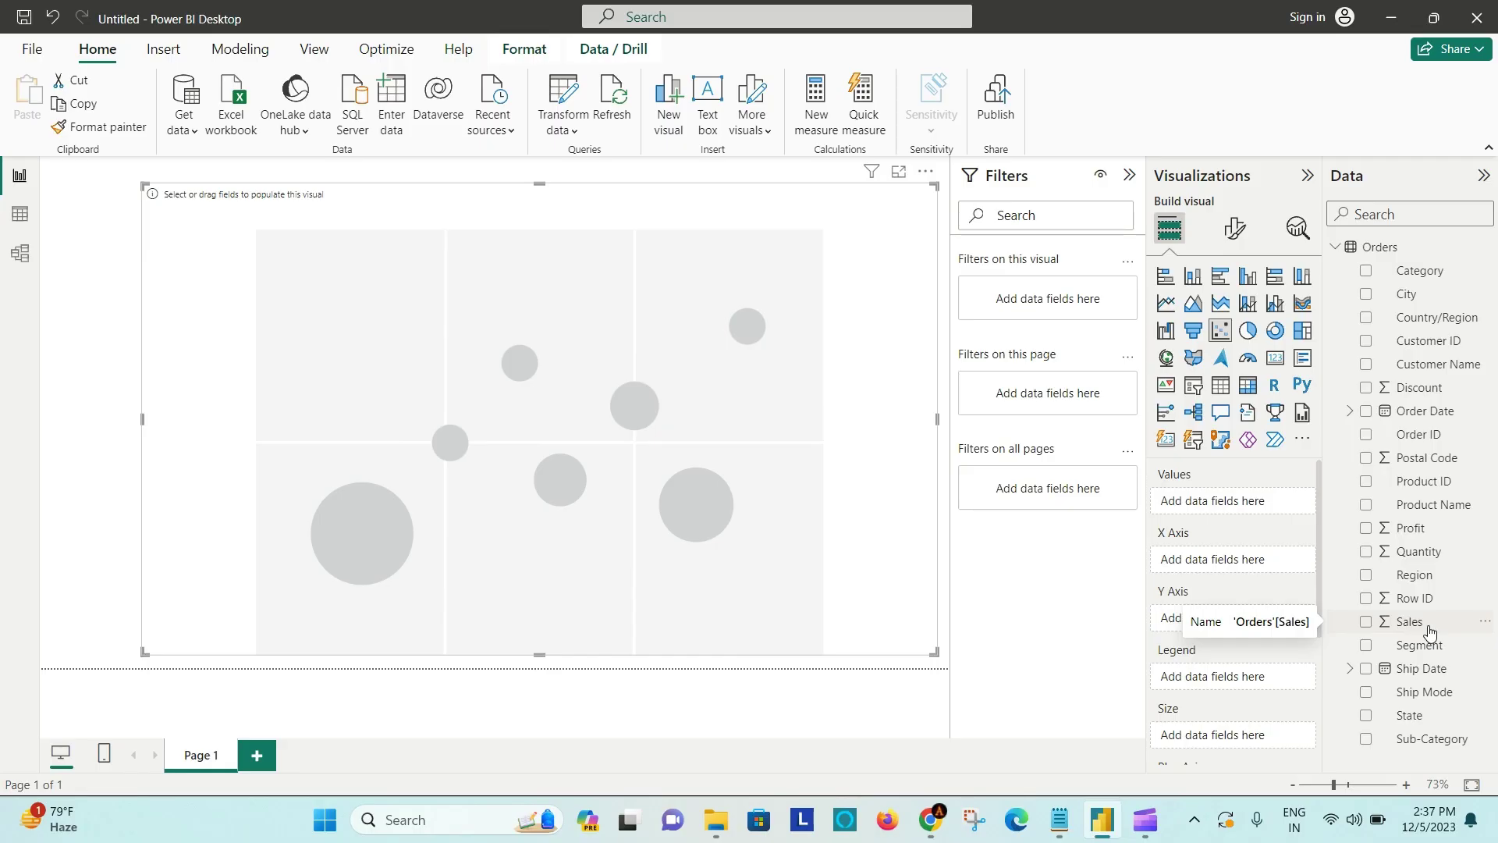
Plot Sales on the X axis against Profit on the Y axis, using Customer Name as the chart's values
drag(1430, 632, 1257, 565)
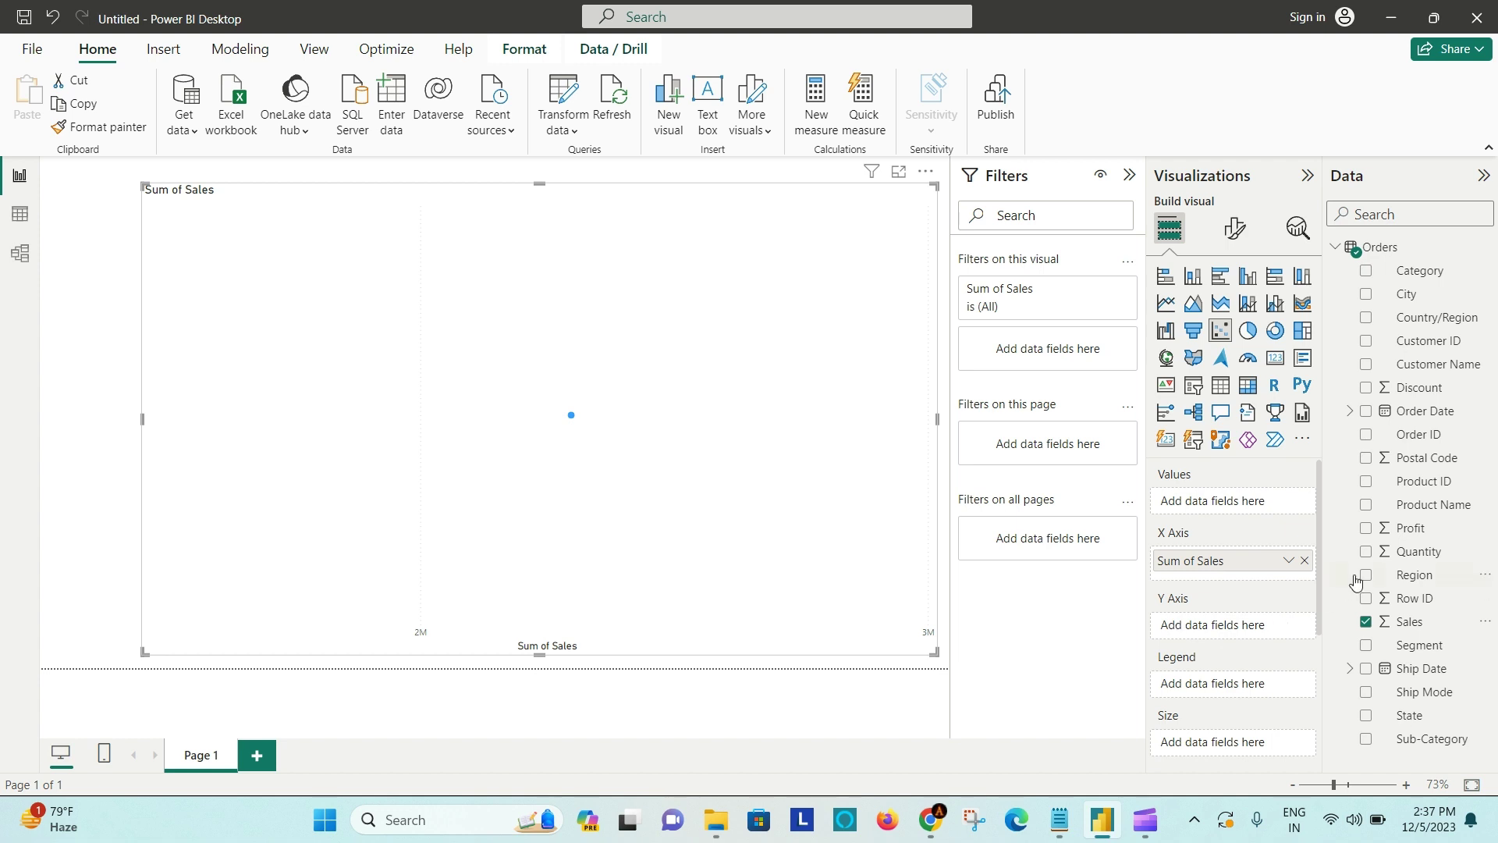
drag(1416, 528, 1259, 629)
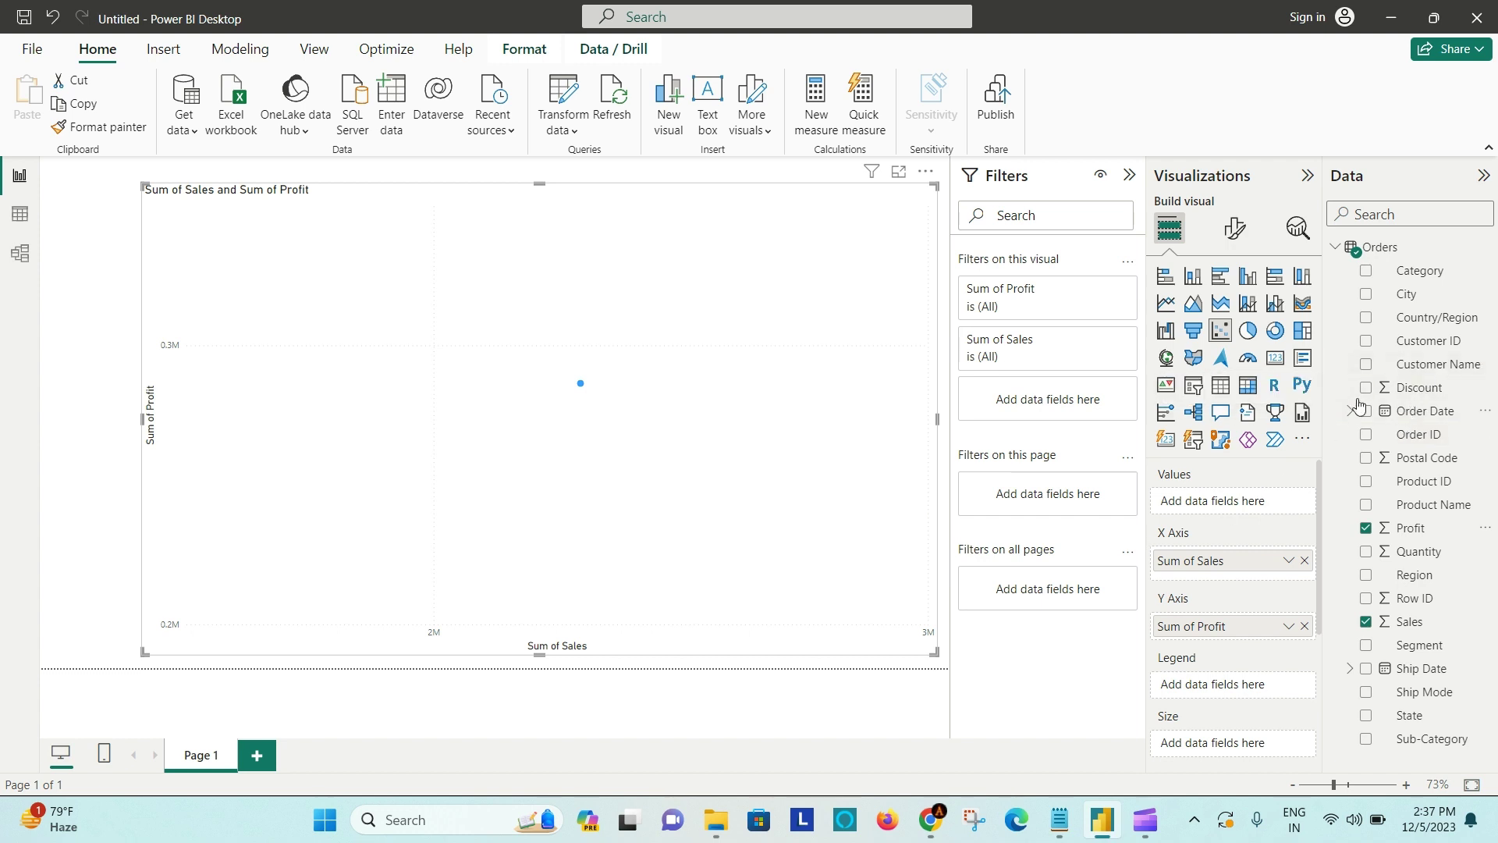
drag(1442, 371, 1264, 503)
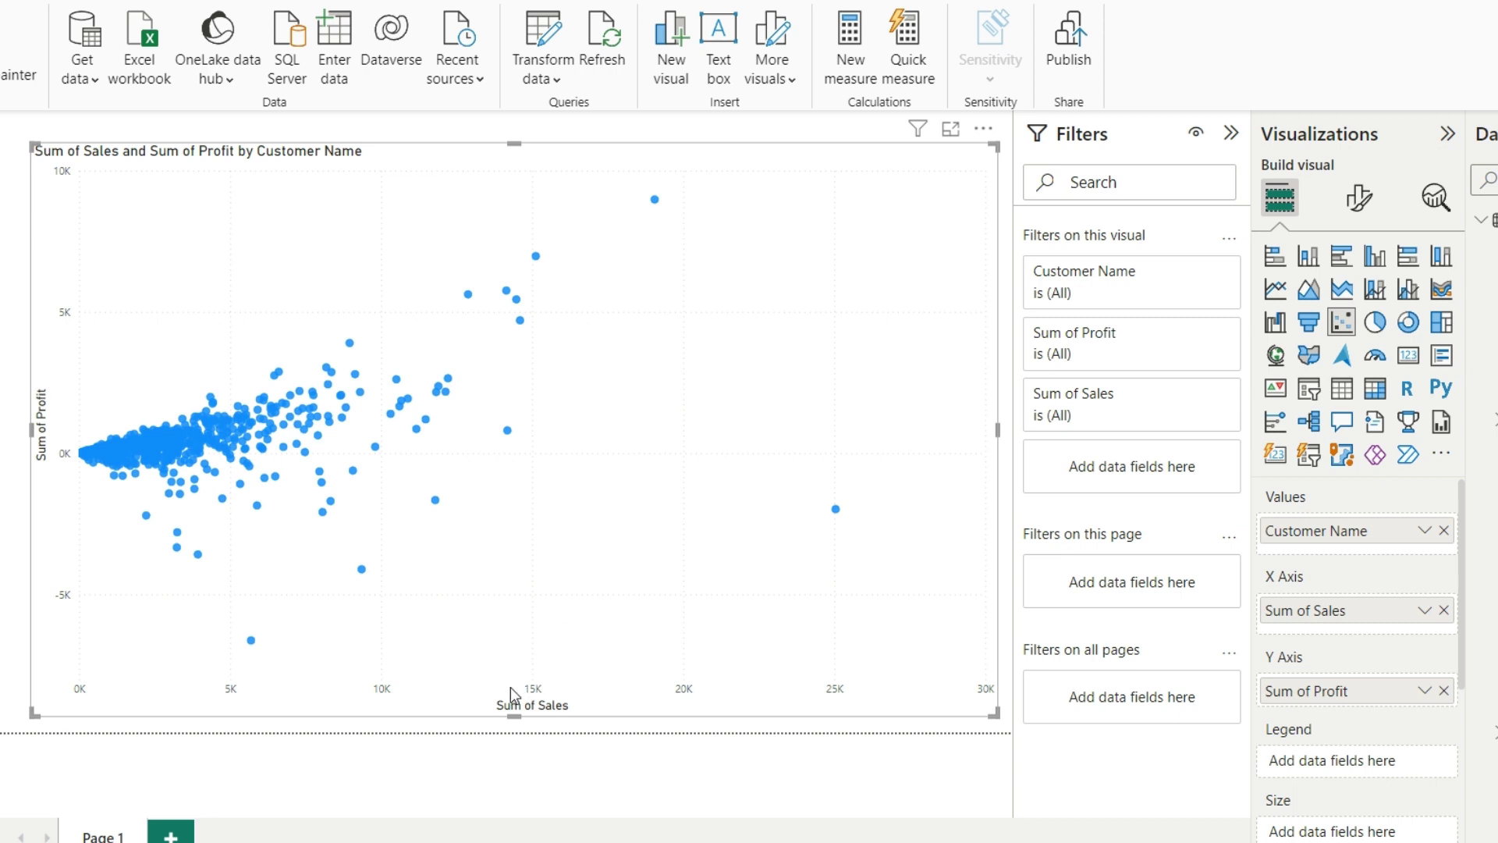
mouse_move(166, 472)
mouse_move(836, 510)
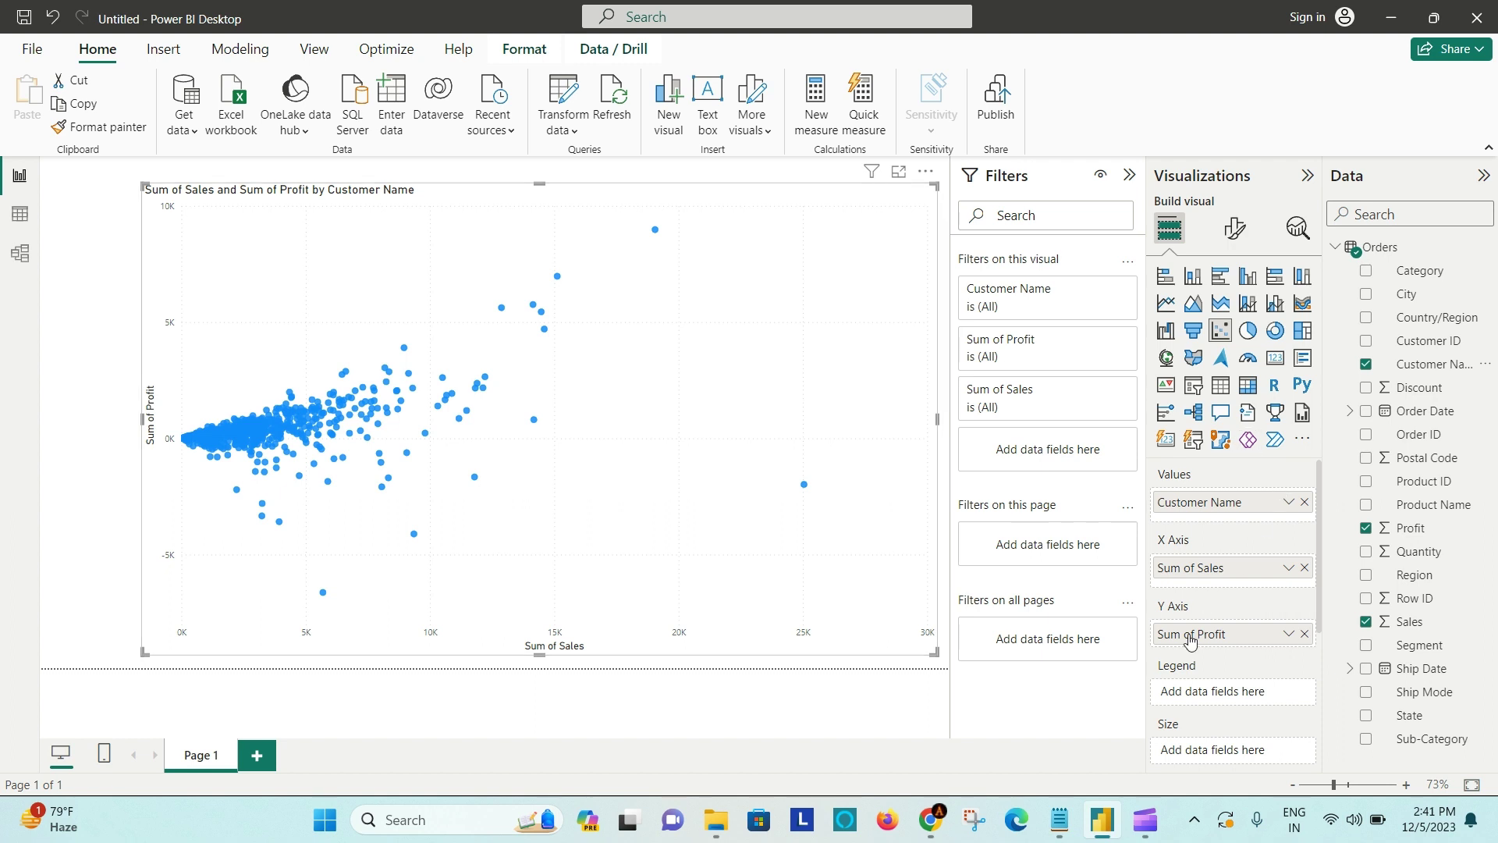
Assign Category to the scatter chart's legend and Quantity to its bubble size
scroll(1254, 677, down, 1)
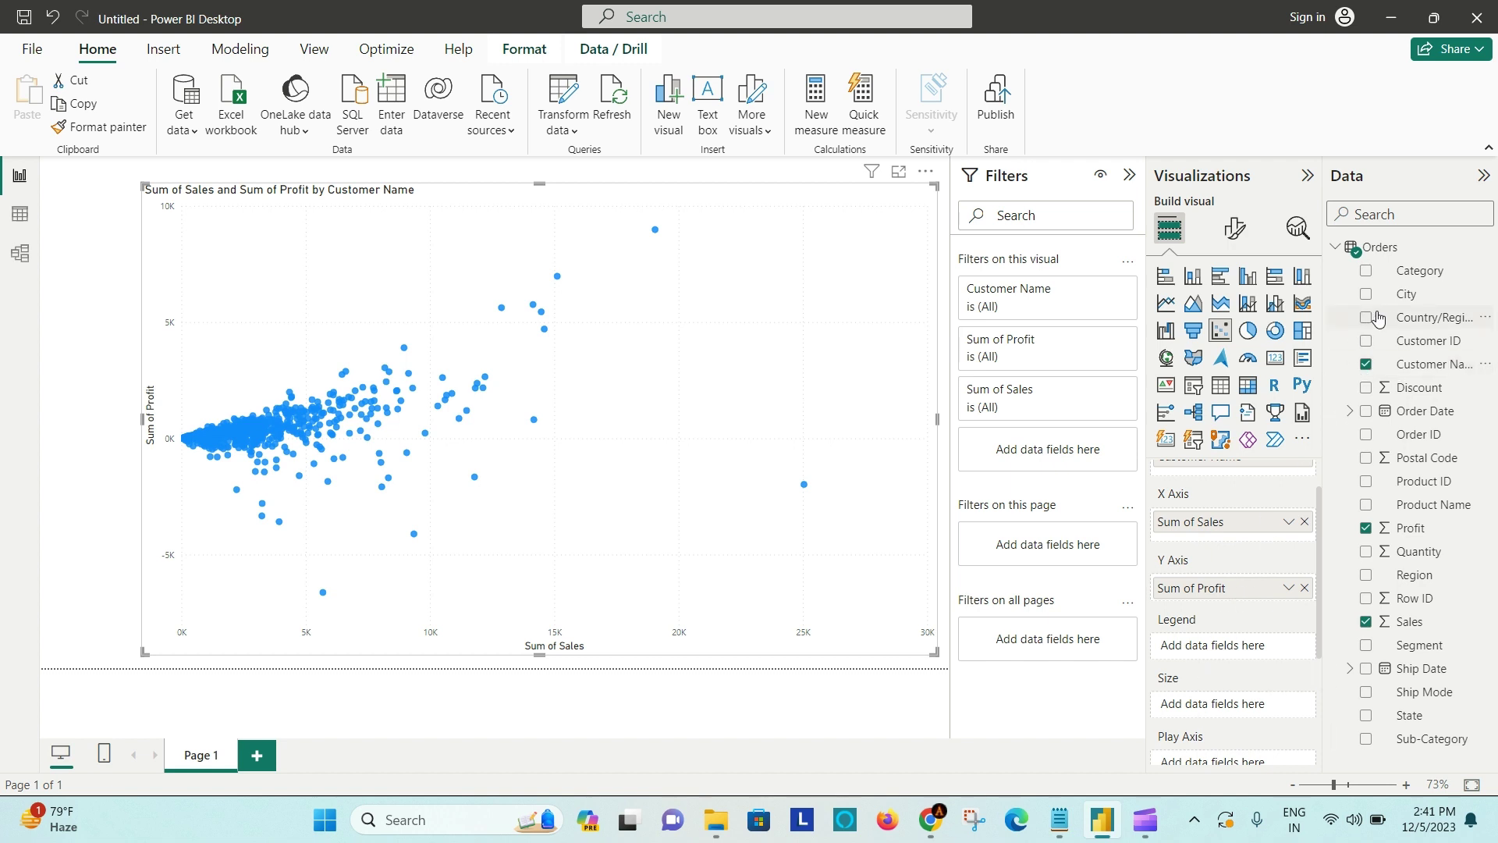
drag(1417, 272, 1251, 644)
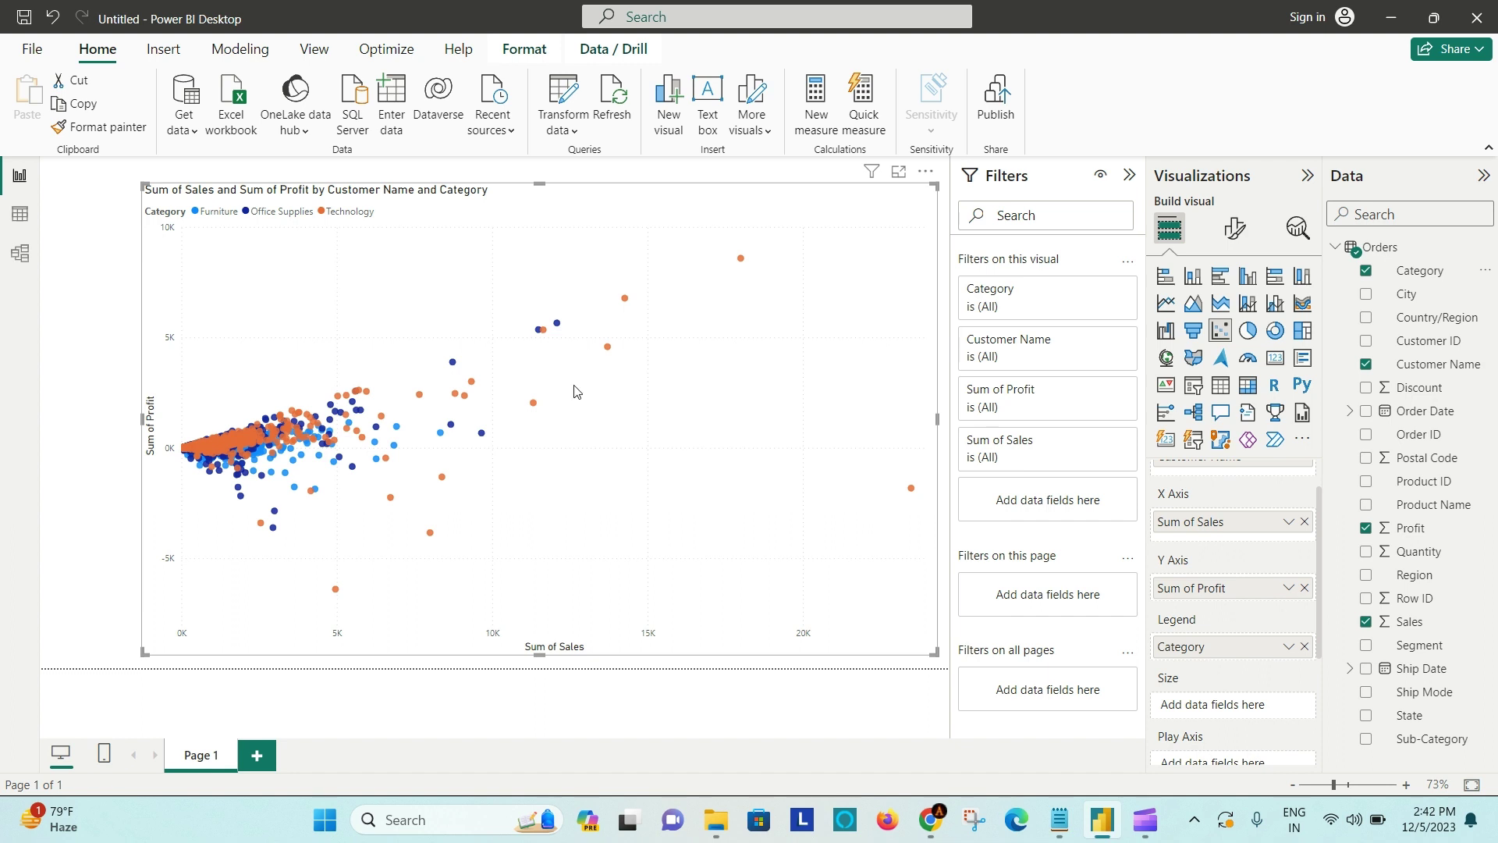
scroll(1192, 680, down, 1)
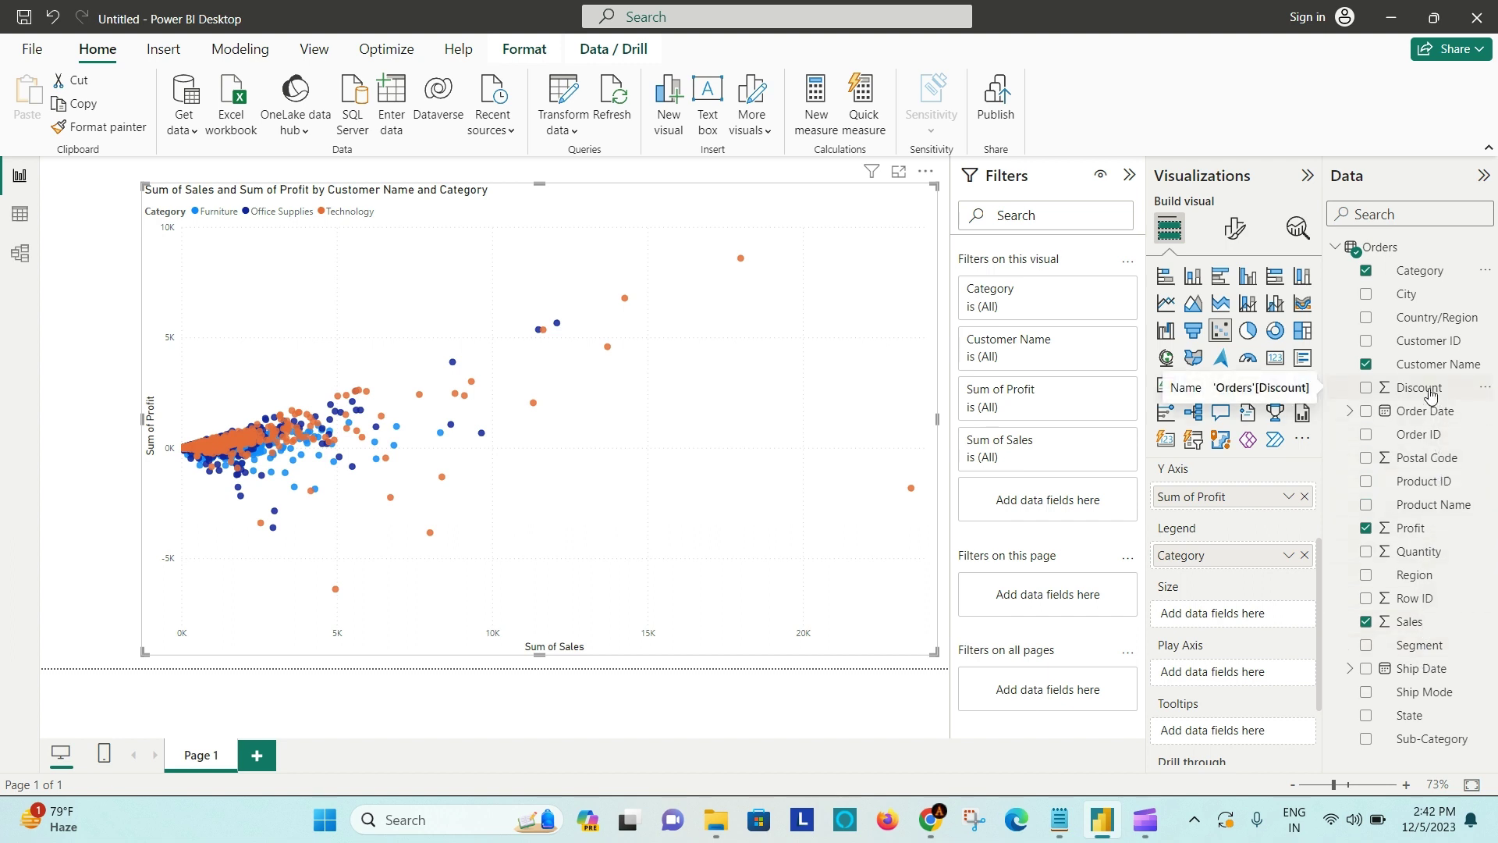
drag(1430, 396, 1401, 384)
drag(1424, 554, 1256, 621)
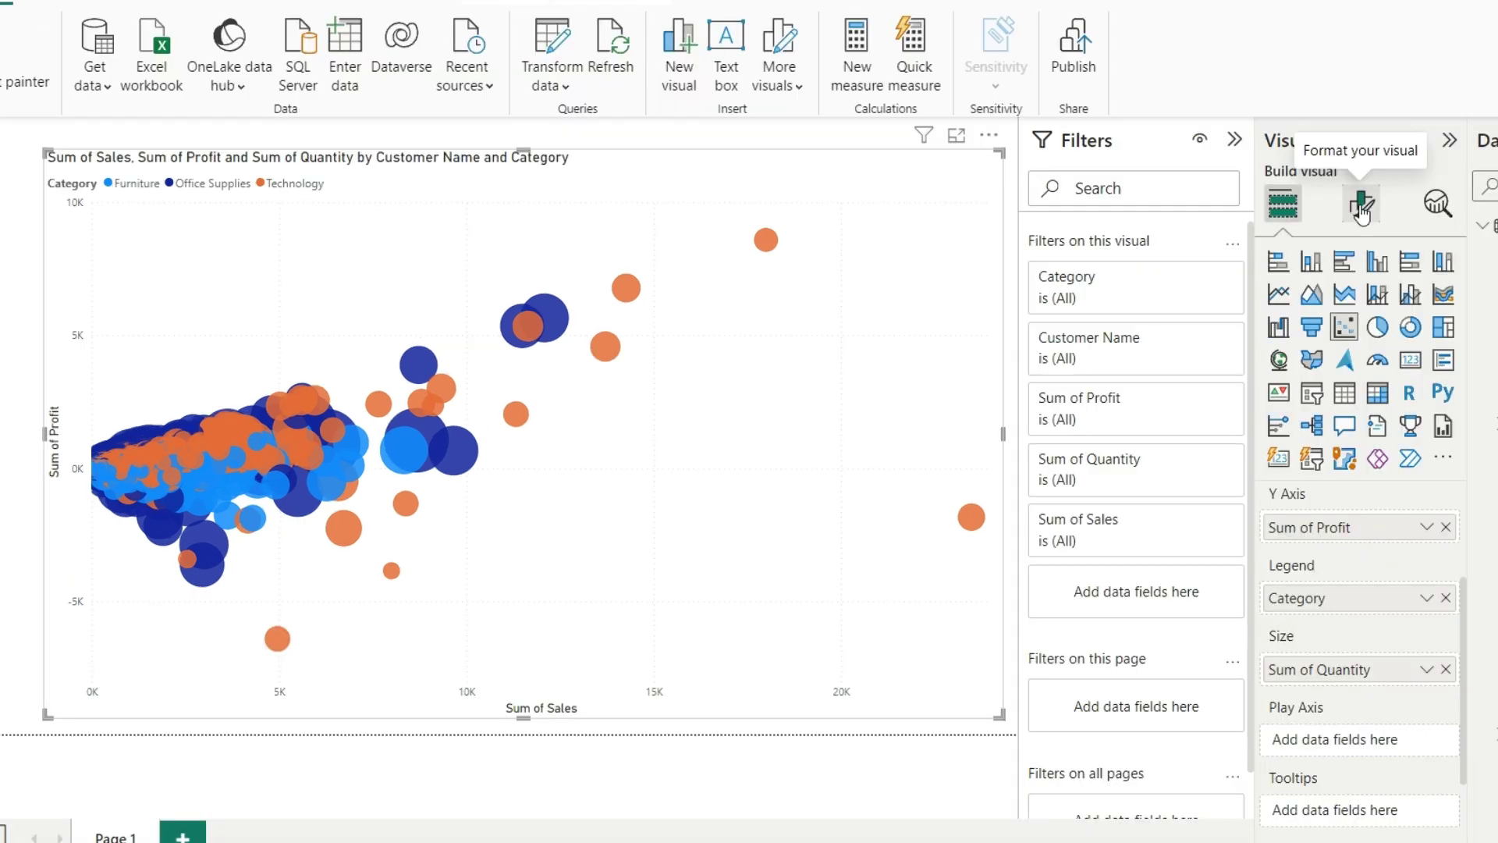
Reduce the marker size for all series of the scatter chart to -17 in the visual's formatting
click(1234, 227)
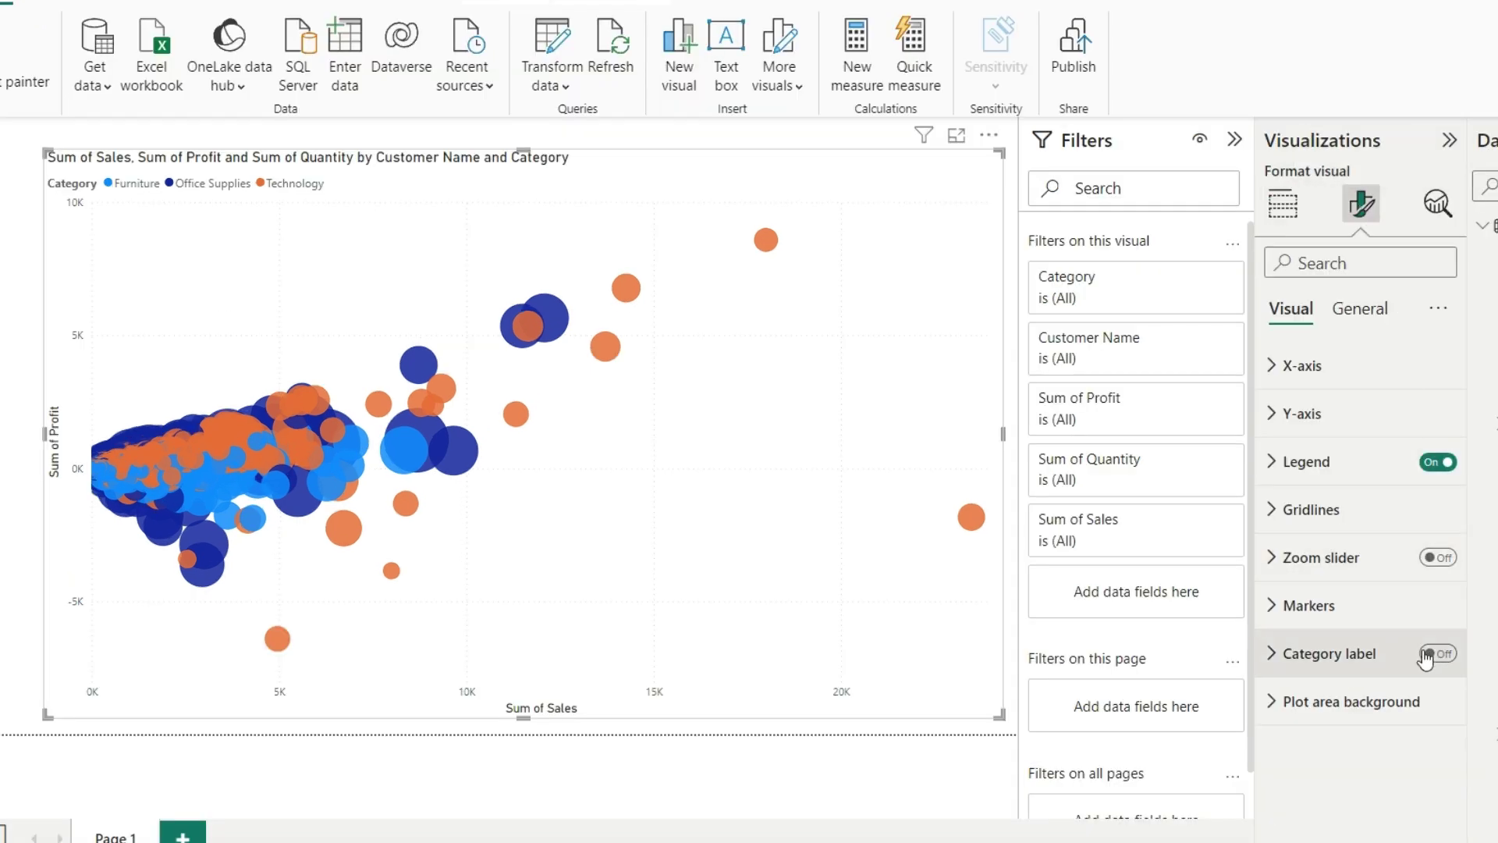
click(1274, 614)
scroll(1355, 668, down, 3)
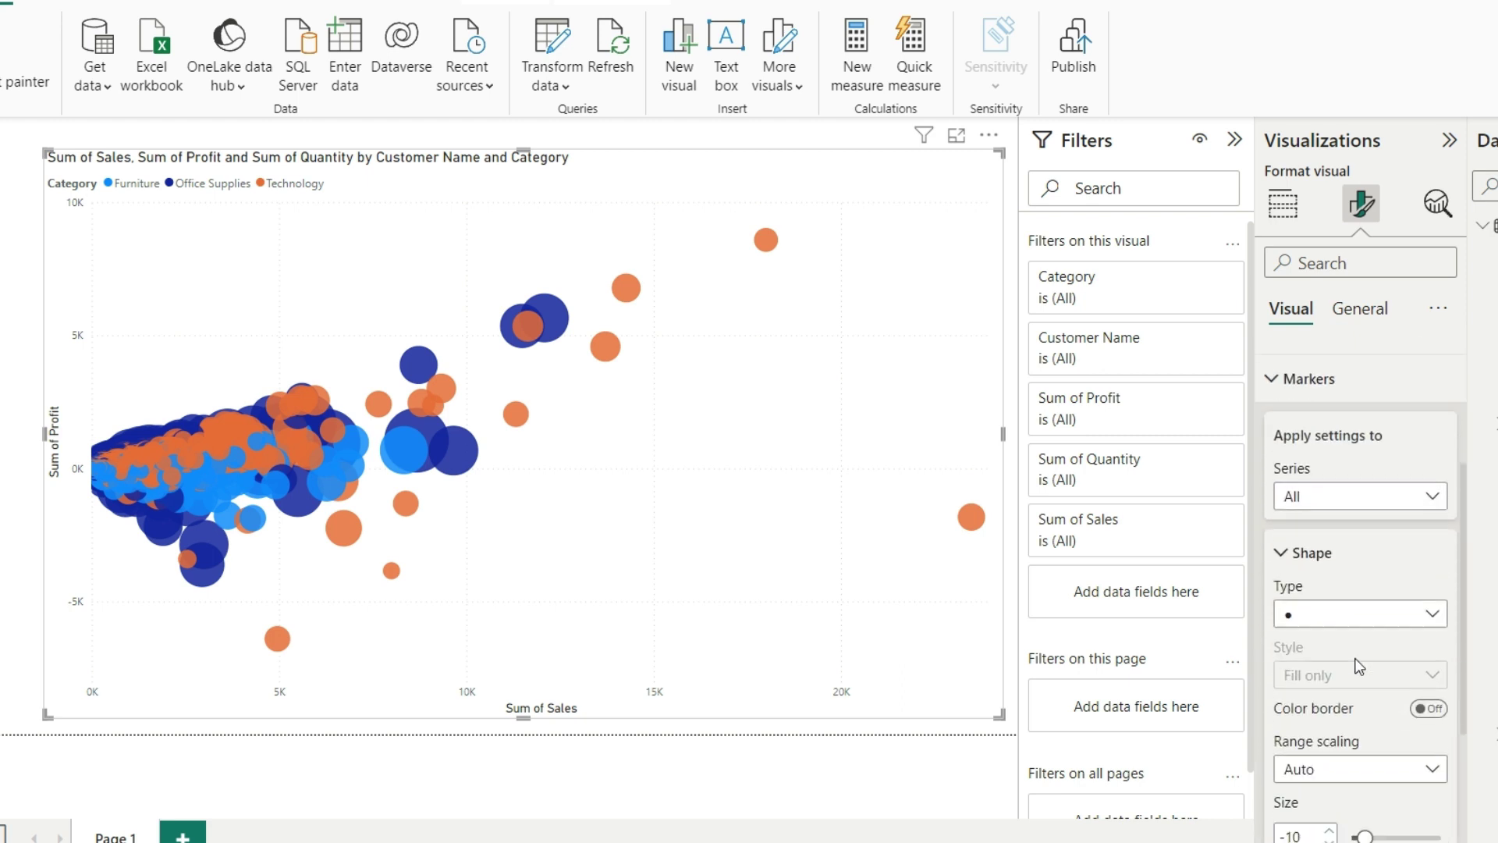
scroll(1359, 665, down, 1)
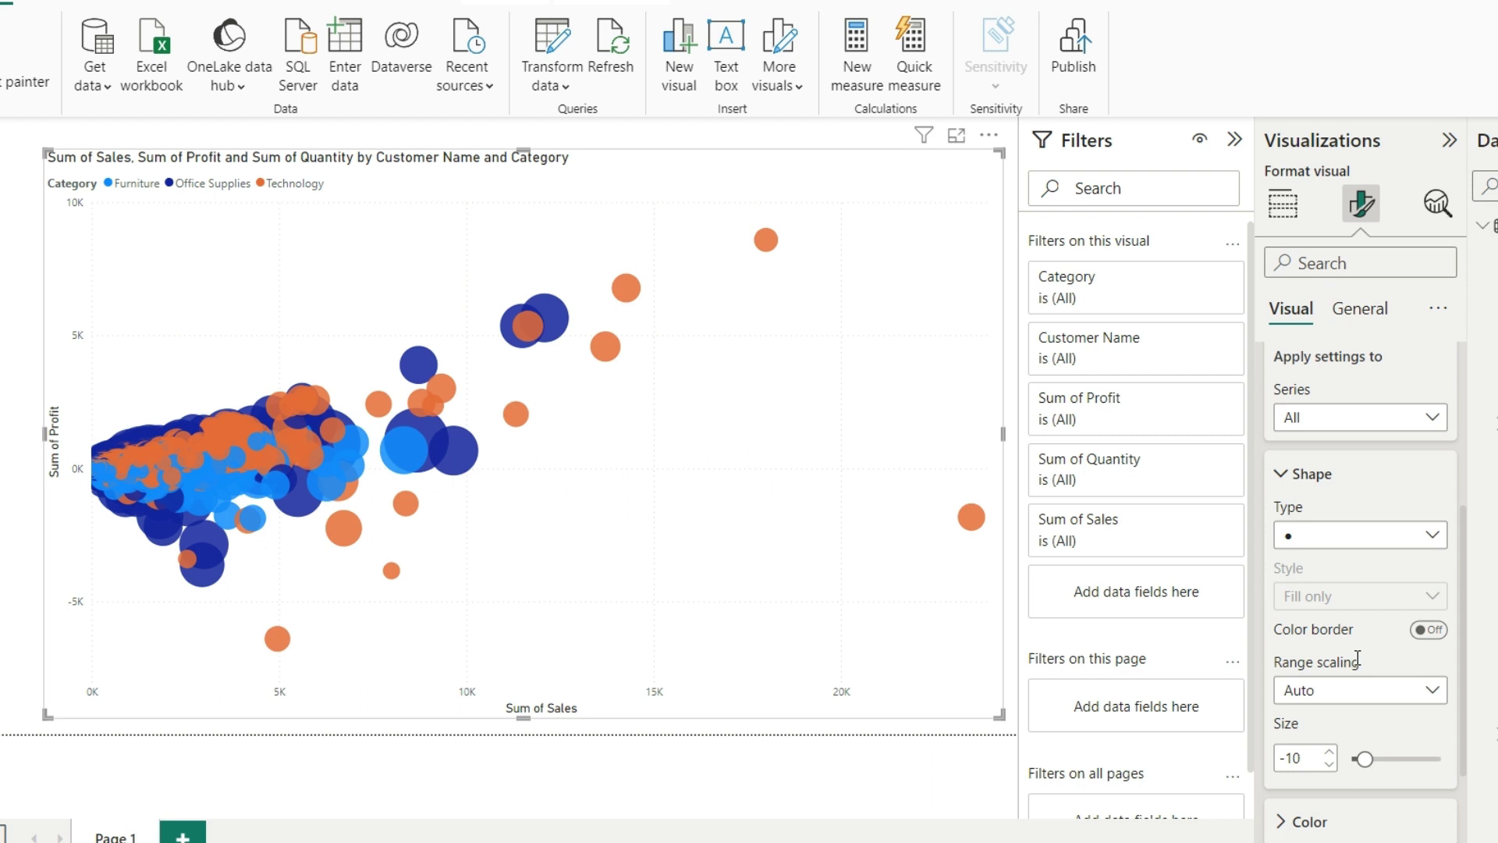
scroll(1356, 662, down, 1)
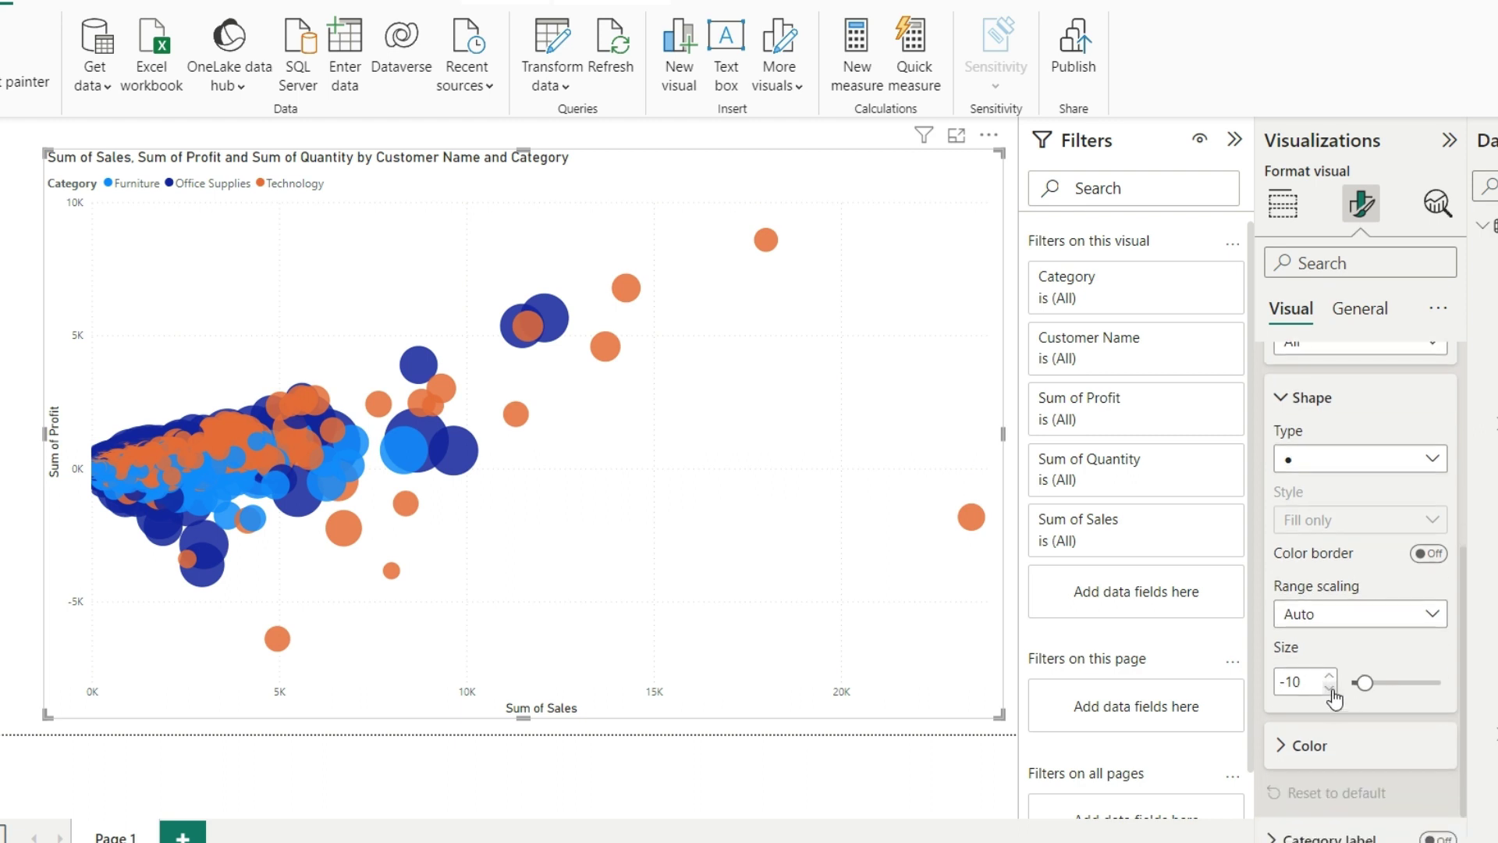
click(1330, 688)
click(1330, 689)
click(1330, 688)
click(1330, 688)
click(1329, 688)
click(1330, 688)
click(1330, 688)
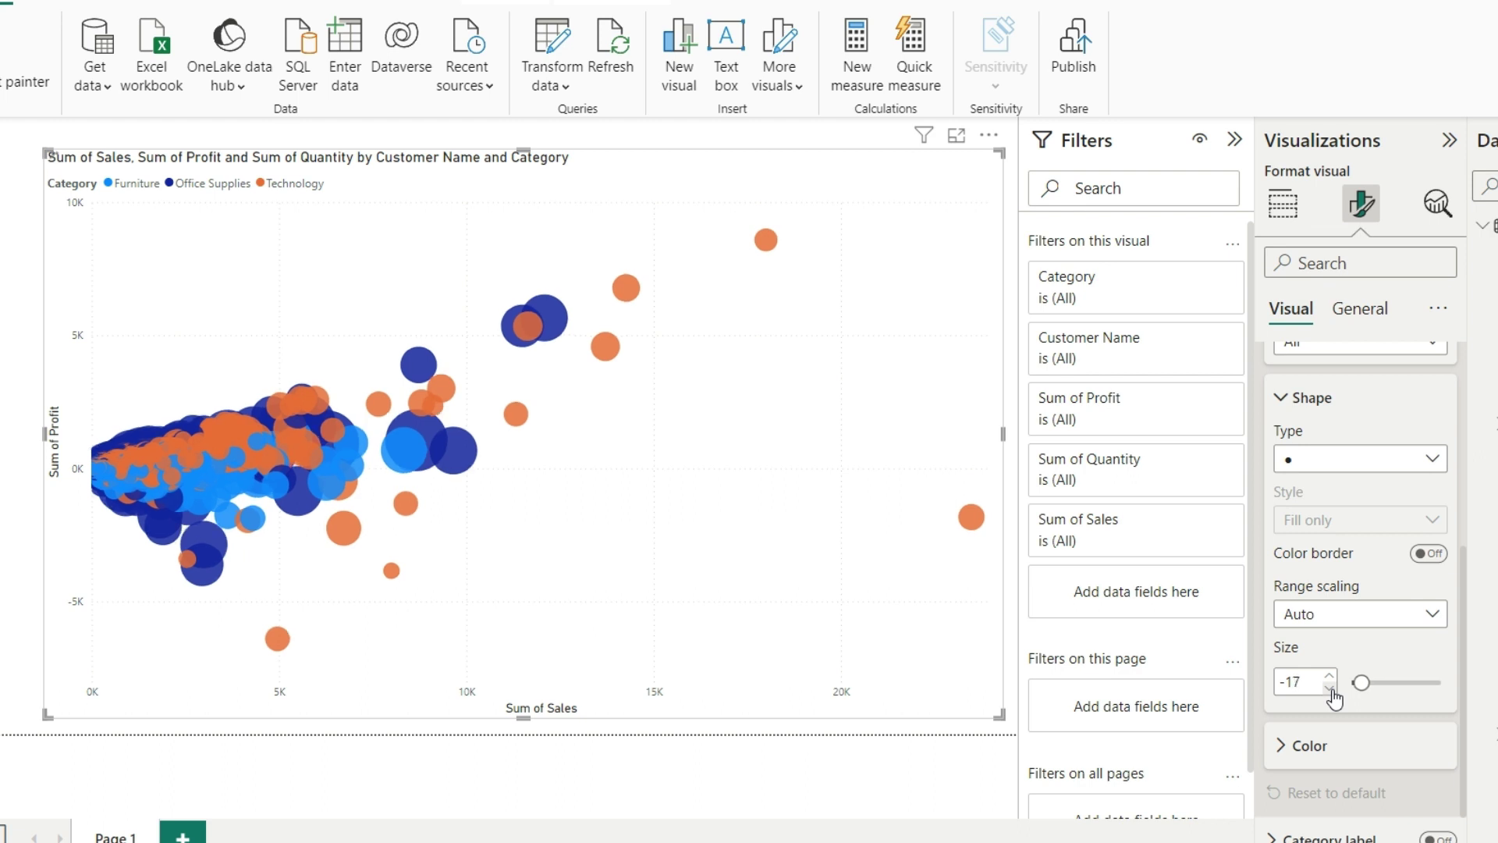
Set the marker size of the scatter chart to -23
click(1330, 689)
click(1329, 689)
click(1329, 688)
click(1330, 688)
click(1329, 688)
click(1330, 688)
click(1329, 688)
click(1329, 688)
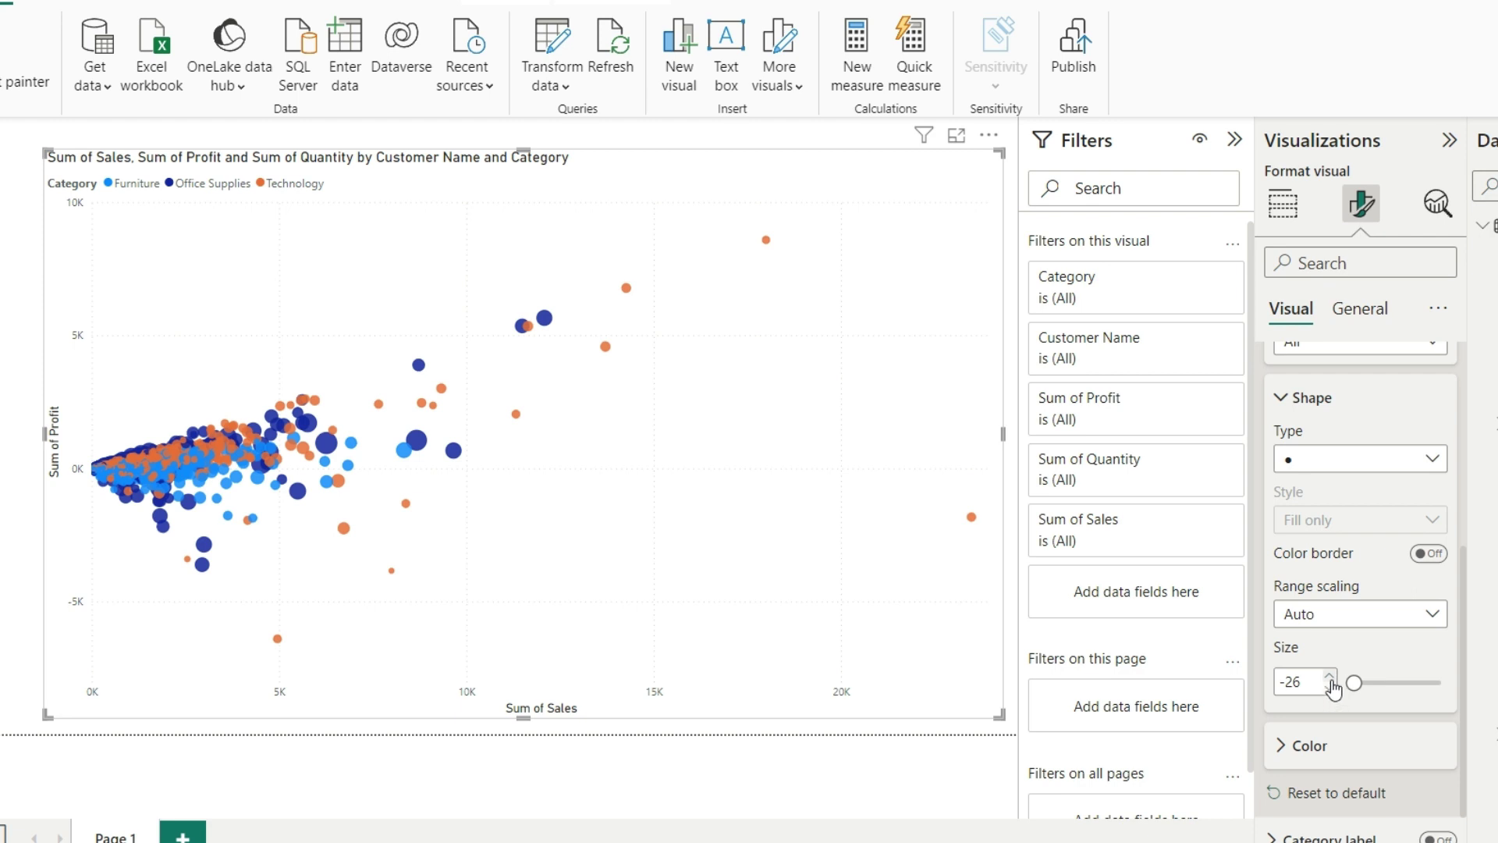
click(1330, 676)
click(1330, 677)
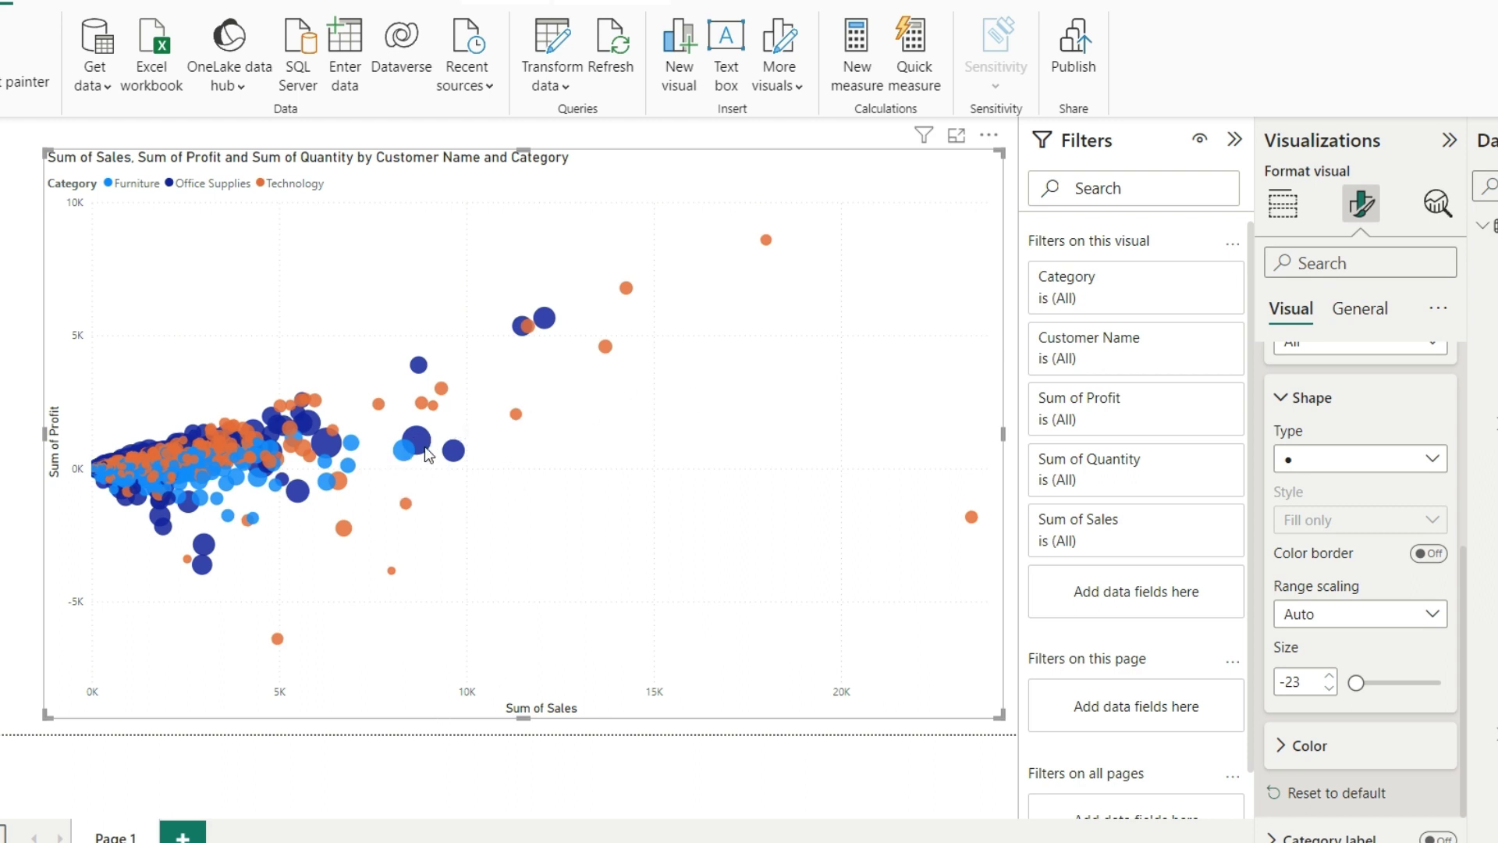
mouse_move(427, 459)
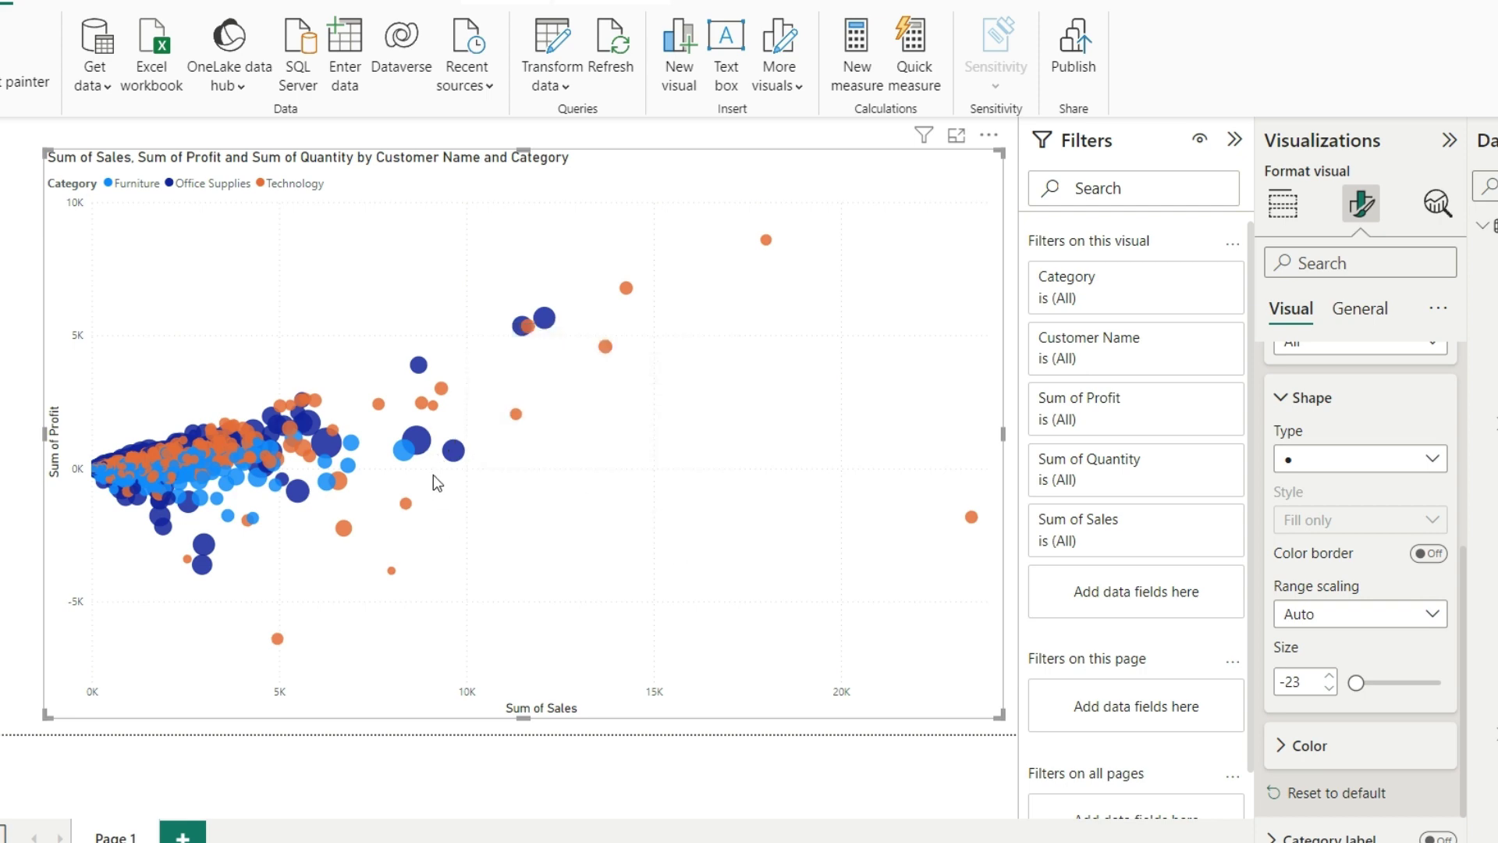
Try the square and X marker shapes on the scatter chart, and restore the circle shape
click(1397, 459)
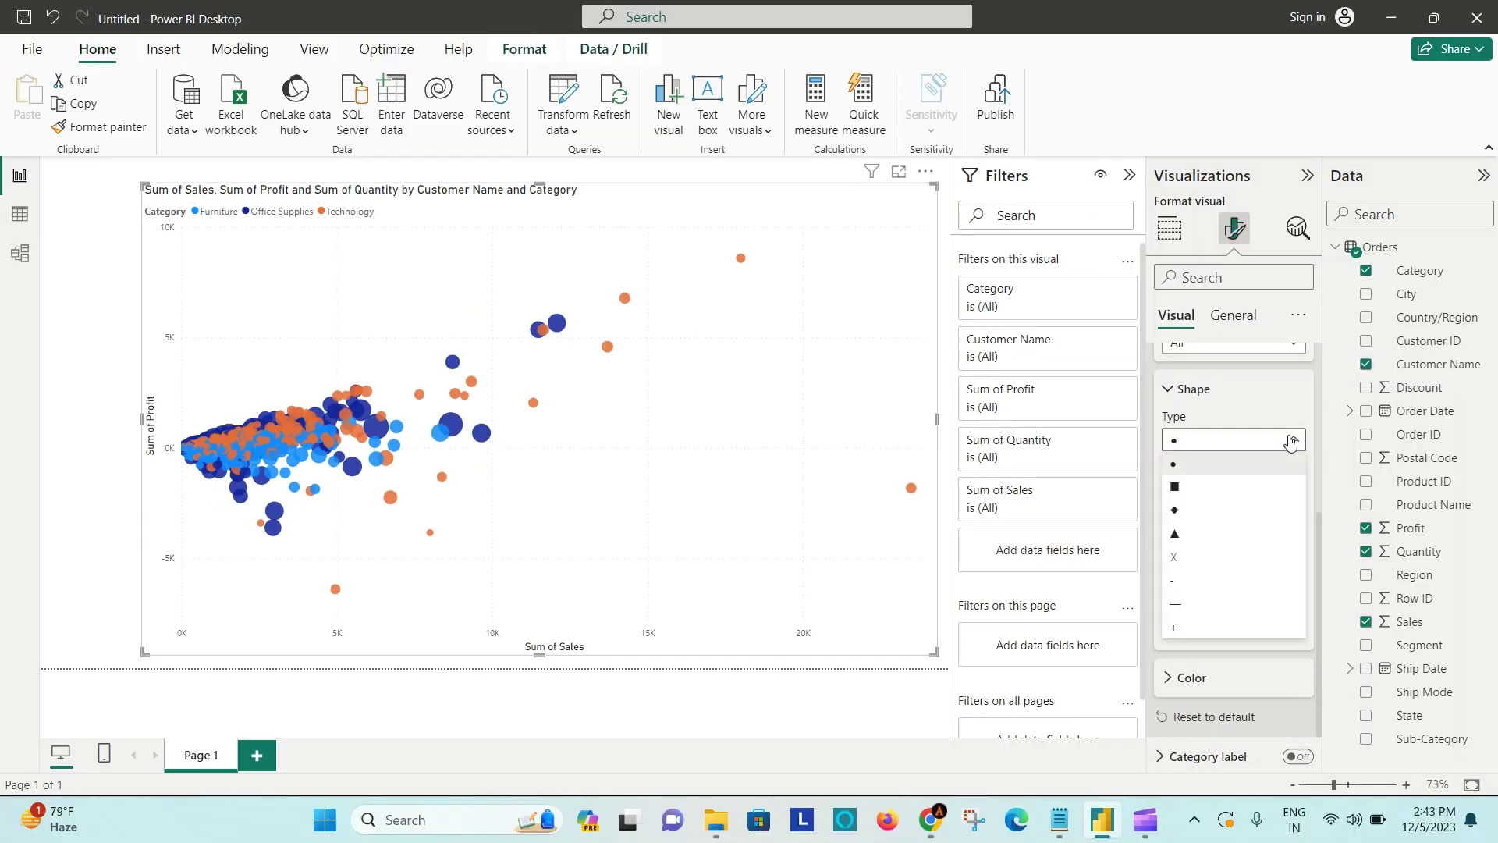
click(1193, 504)
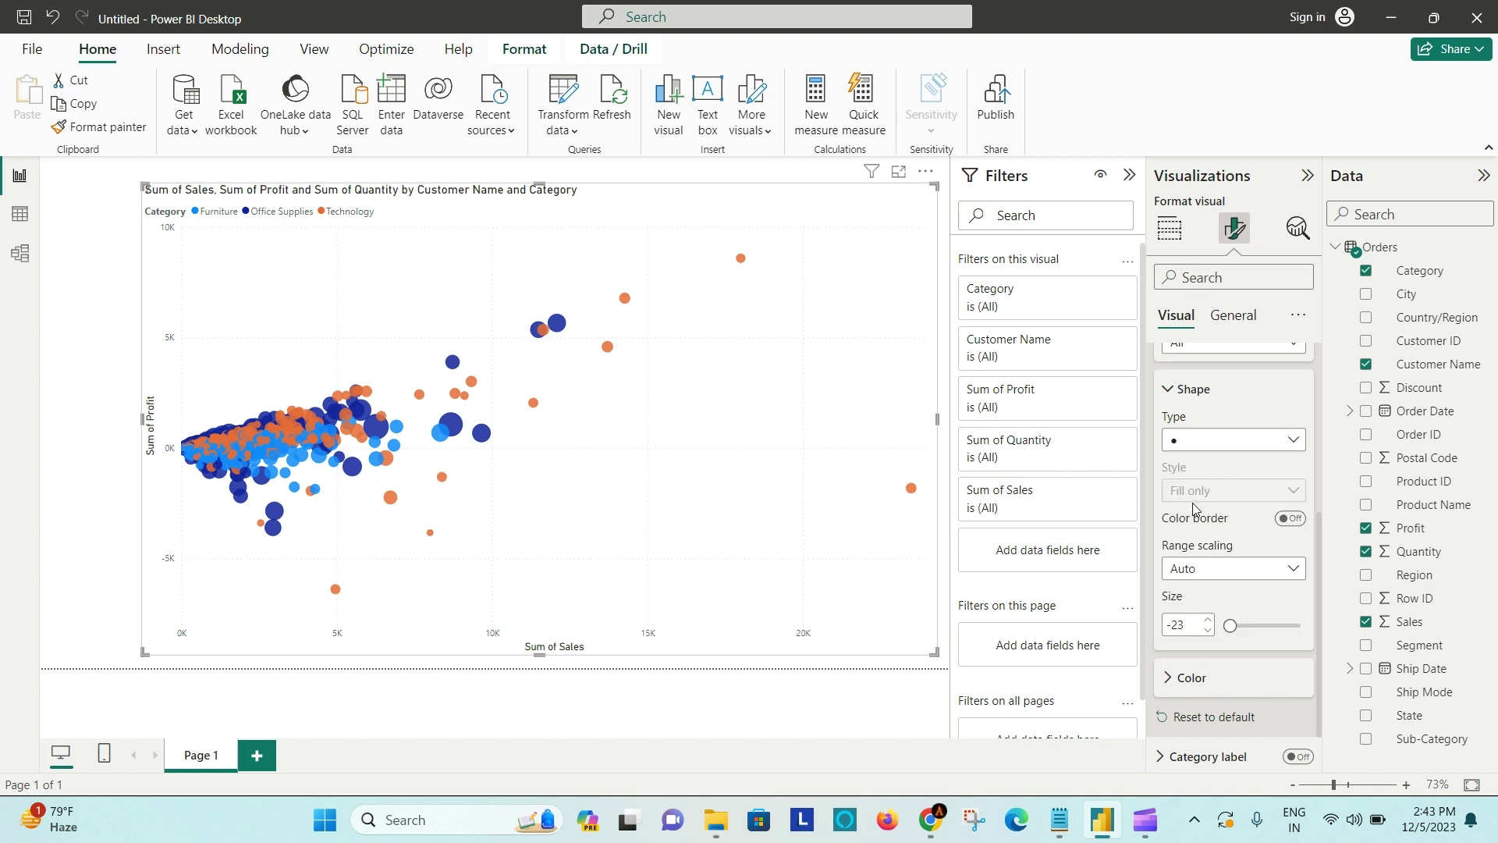
click(1237, 438)
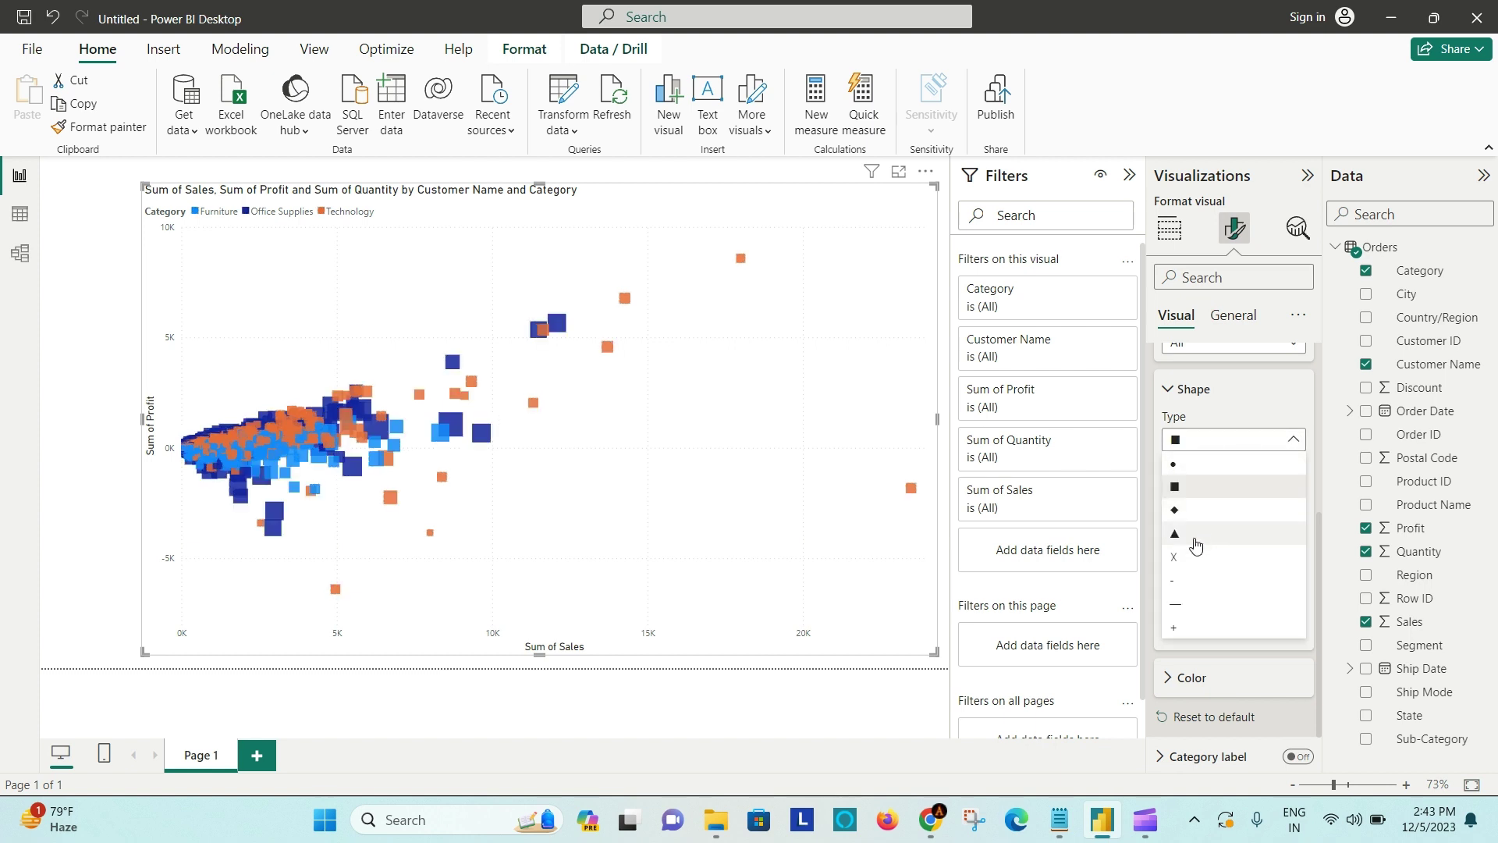
click(1195, 567)
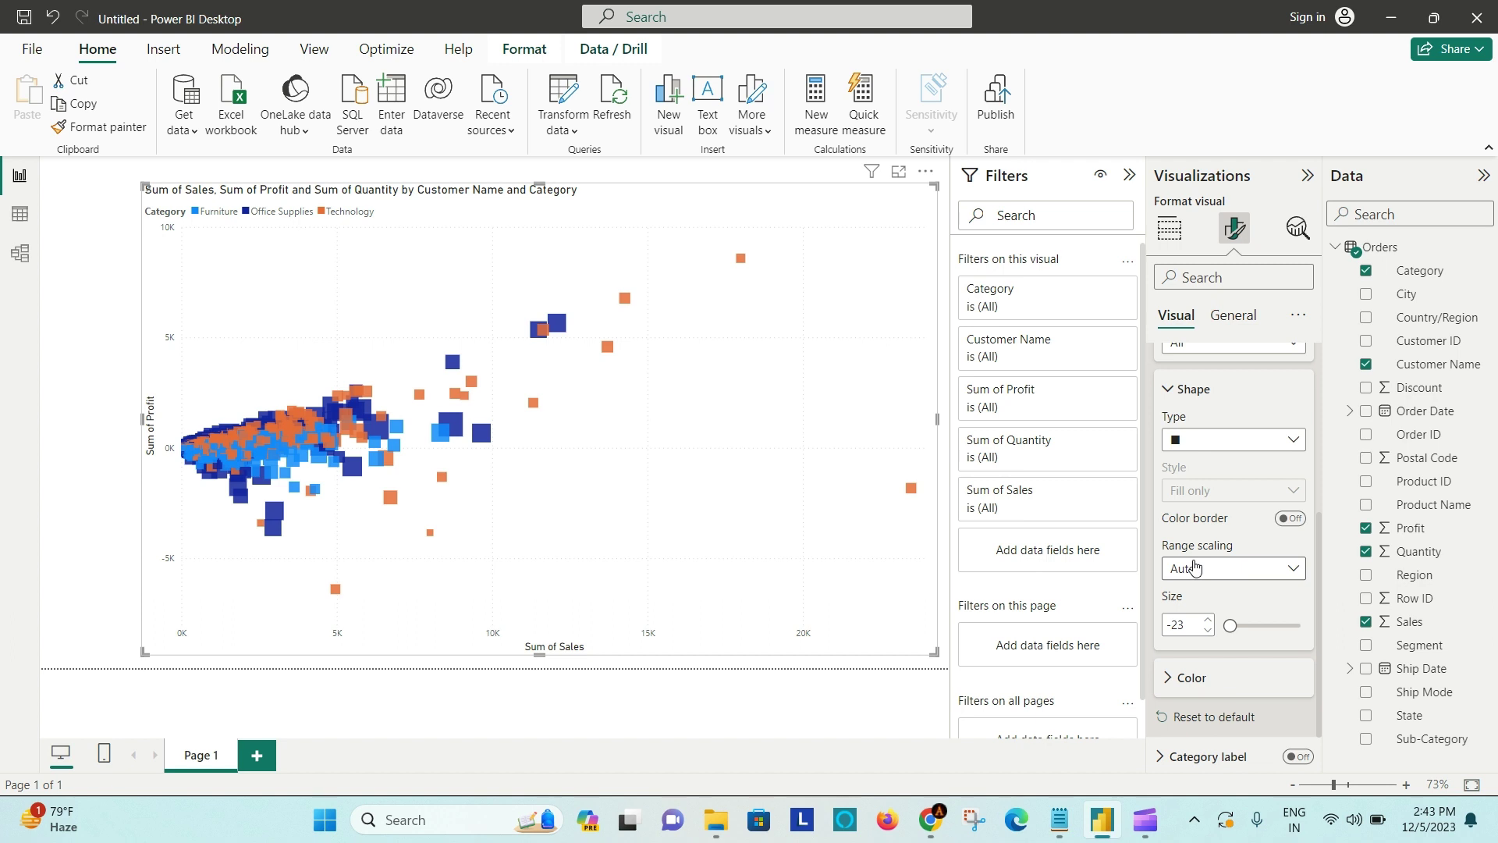
click(1249, 439)
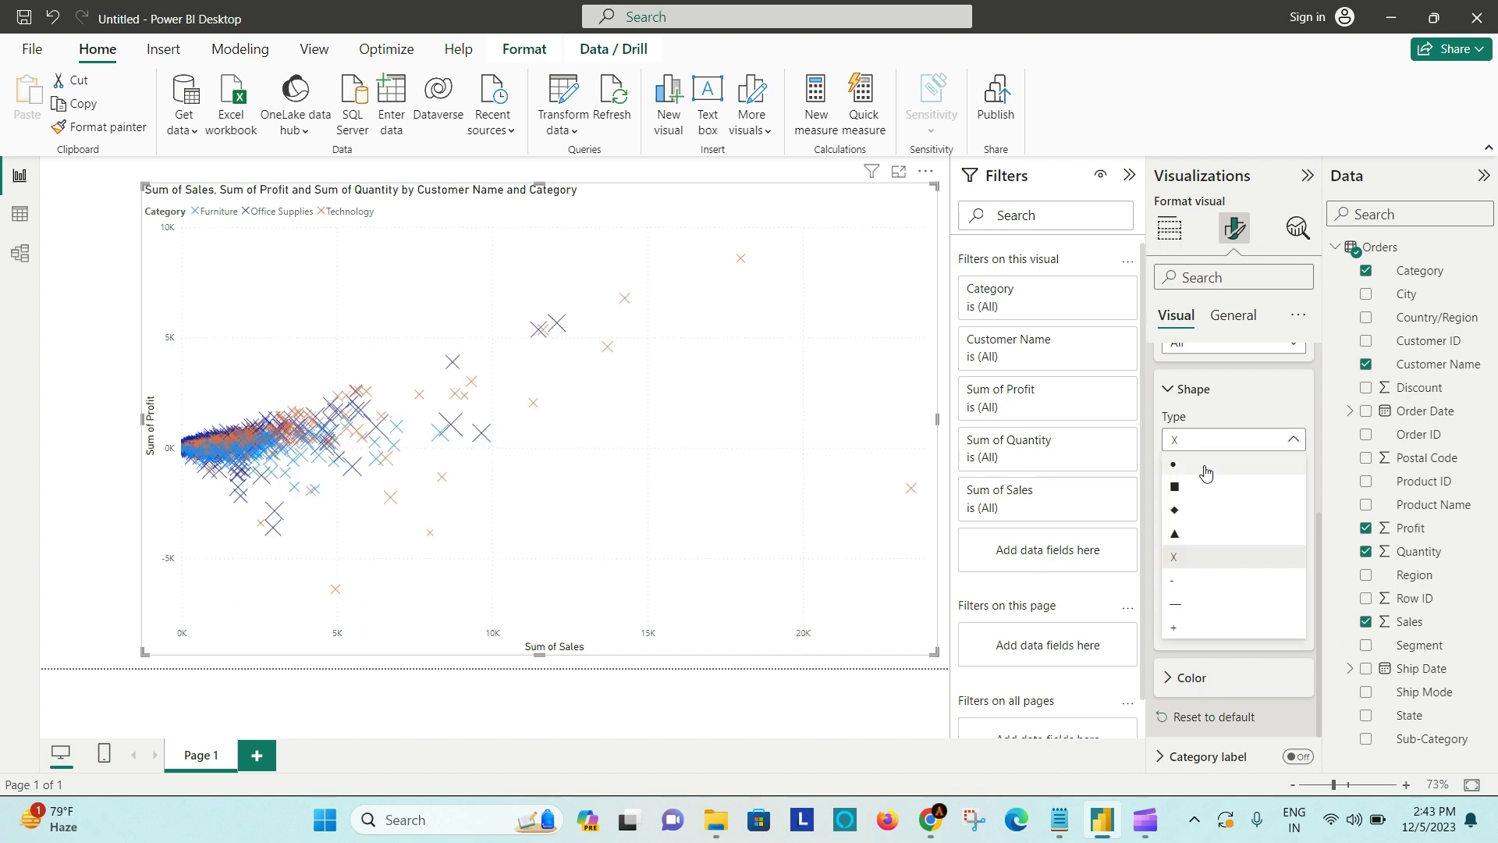
click(1205, 468)
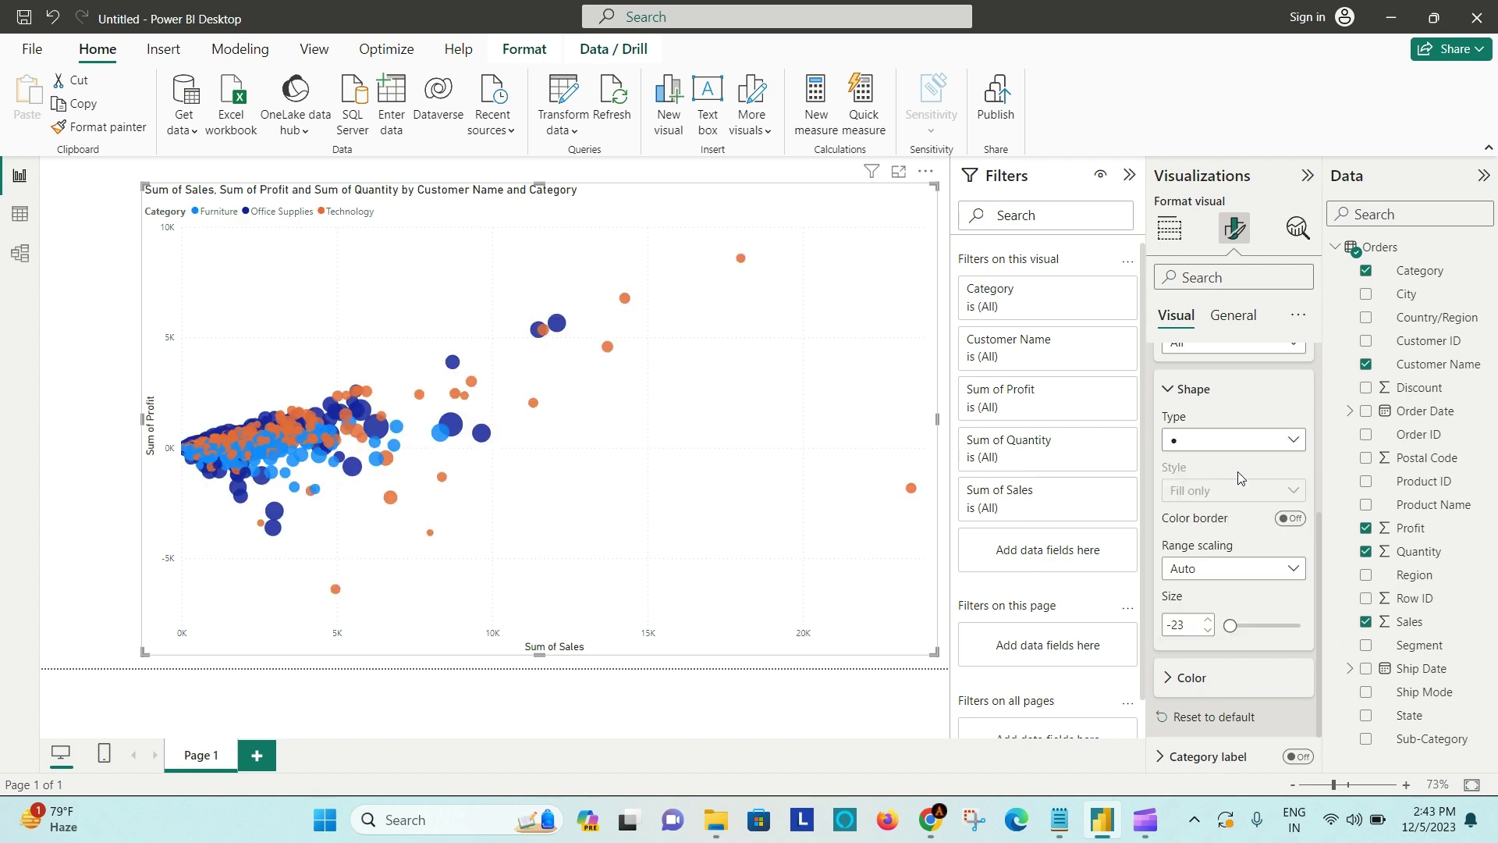
Look through the remaining marker options, including color, and collapse the marker settings
scroll(1239, 471, down, 1)
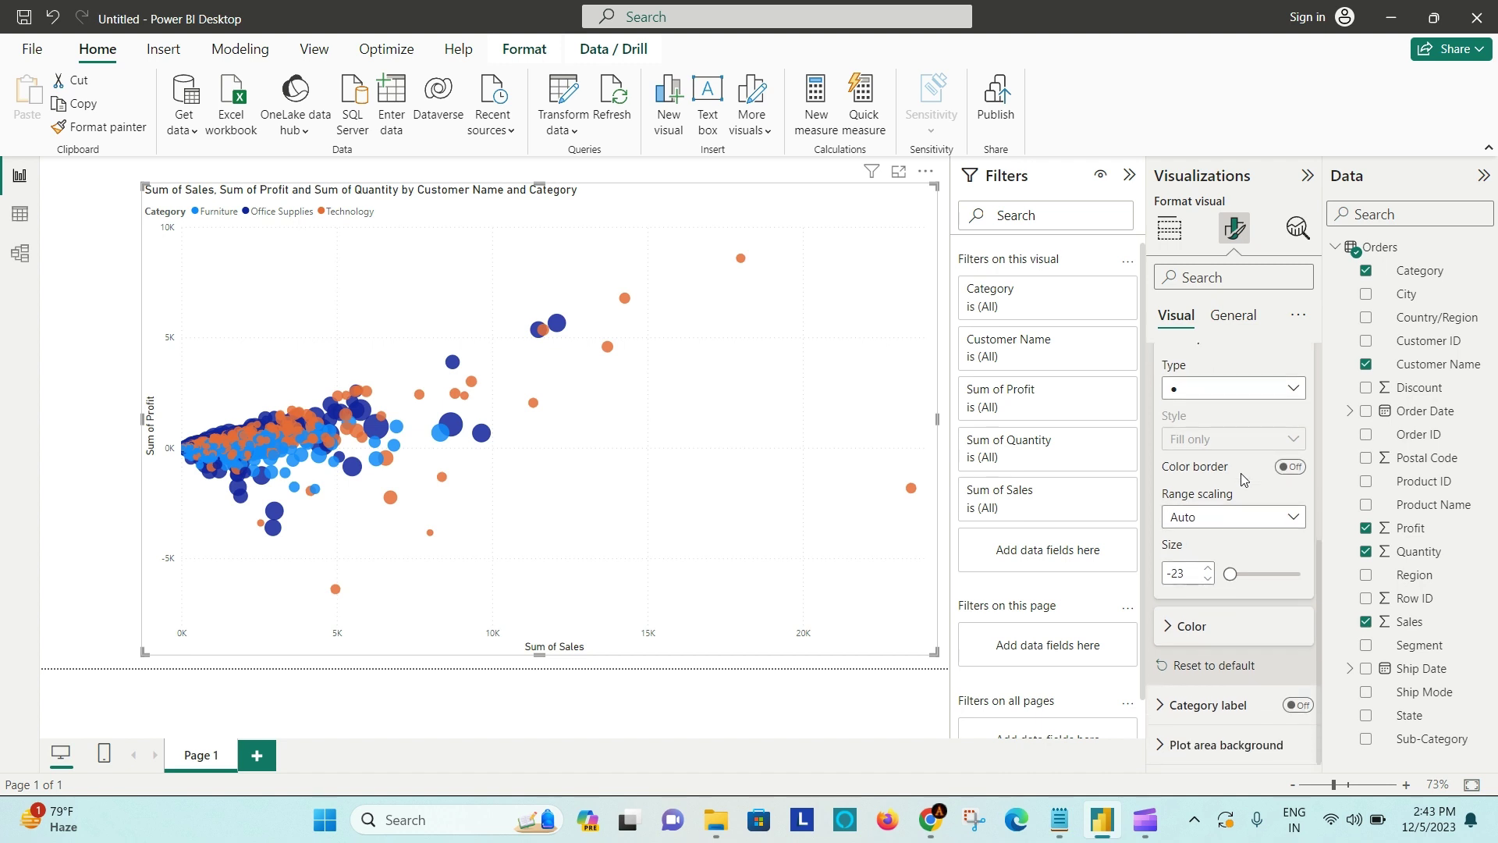
scroll(1240, 472, up, 1)
scroll(1226, 530, down, 1)
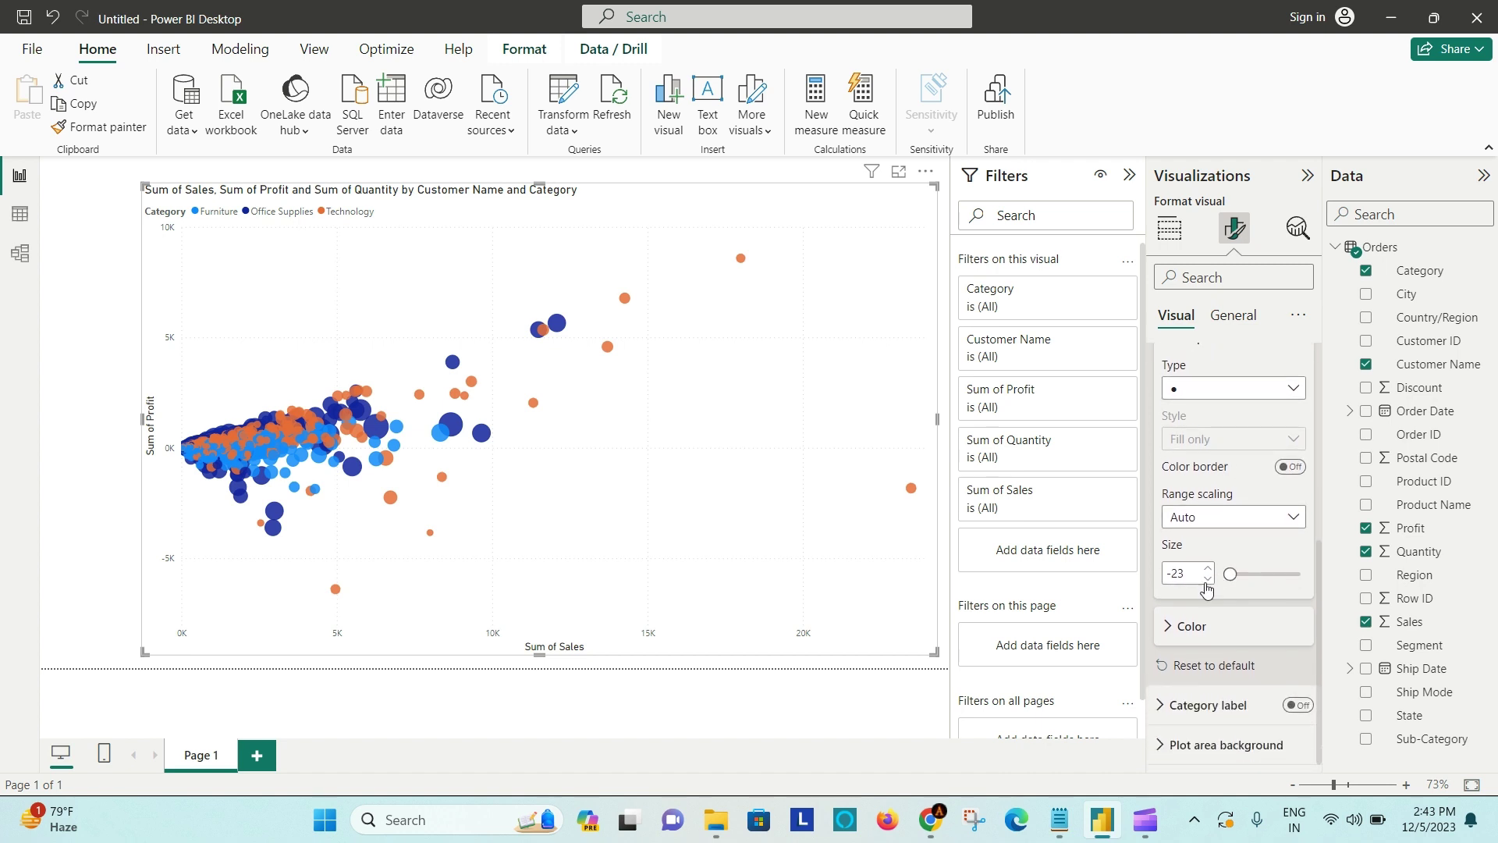
click(1168, 628)
scroll(1212, 622, down, 2)
scroll(1167, 510, up, 5)
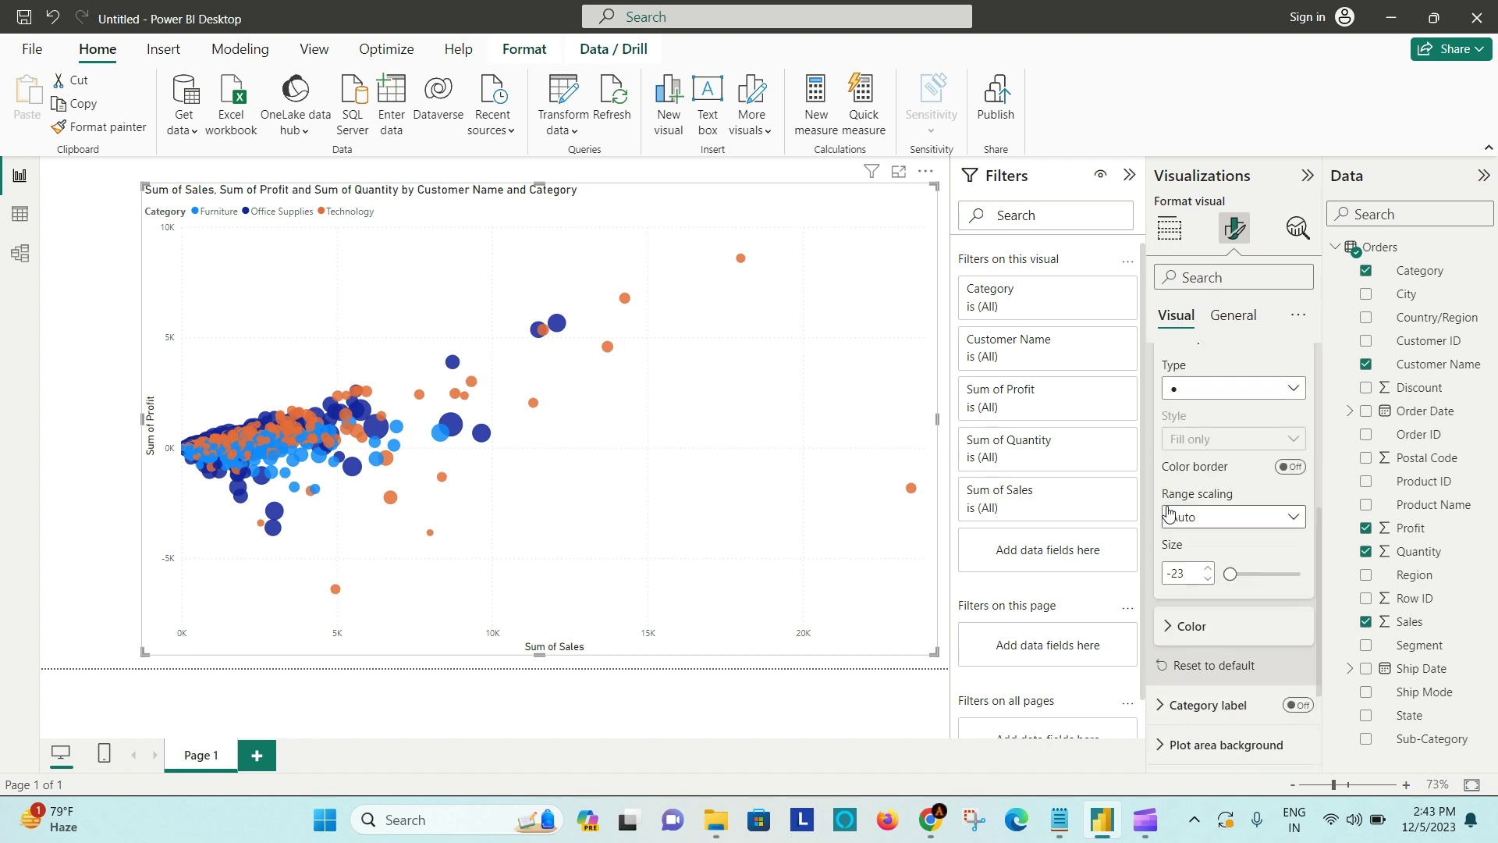
click(1157, 386)
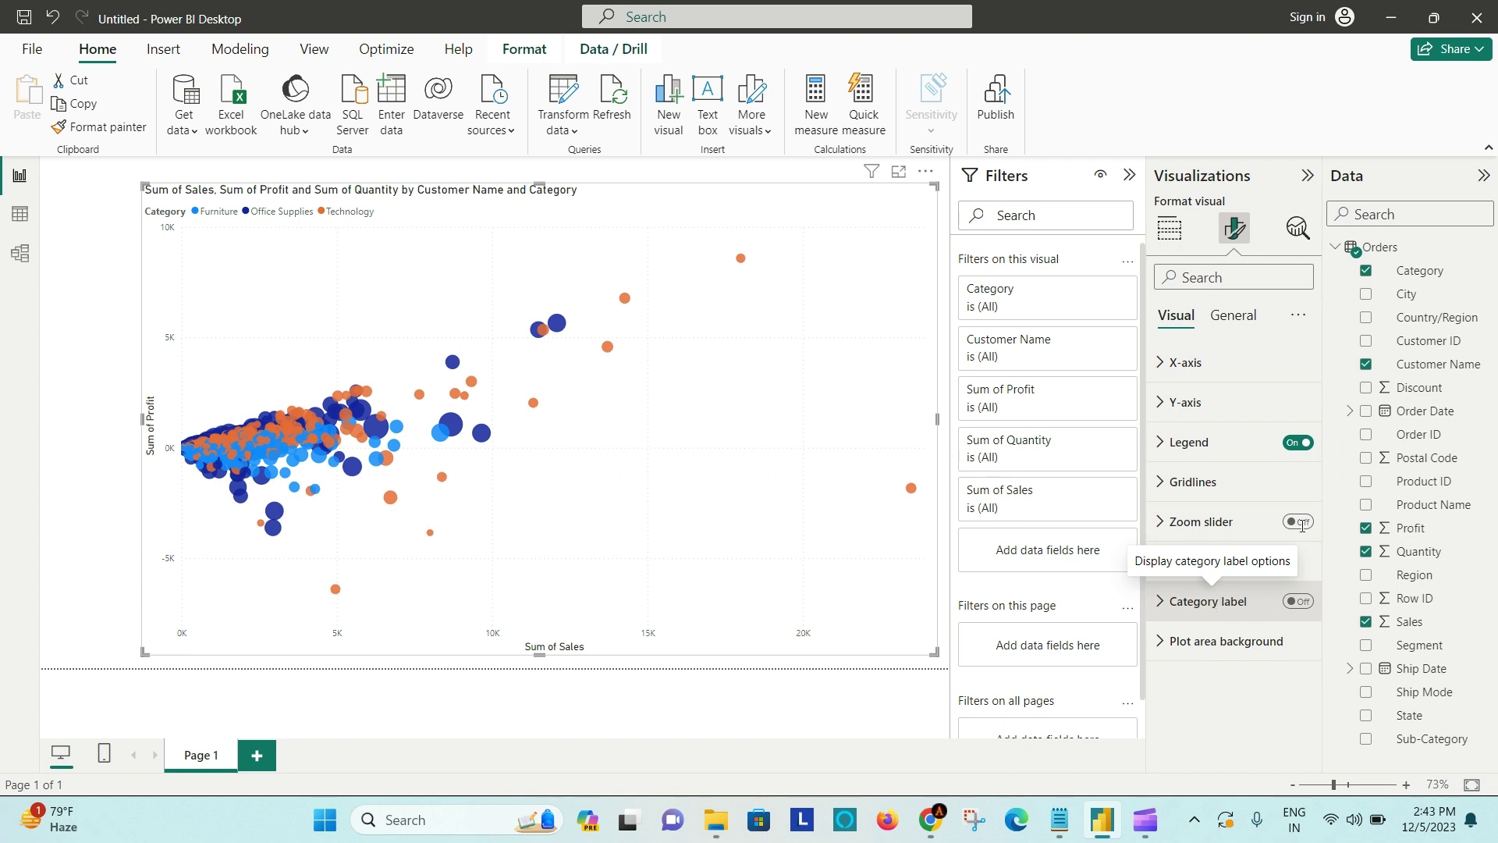
Try showing category labels on the scatter chart's bubbles, and turn them off again
click(1304, 607)
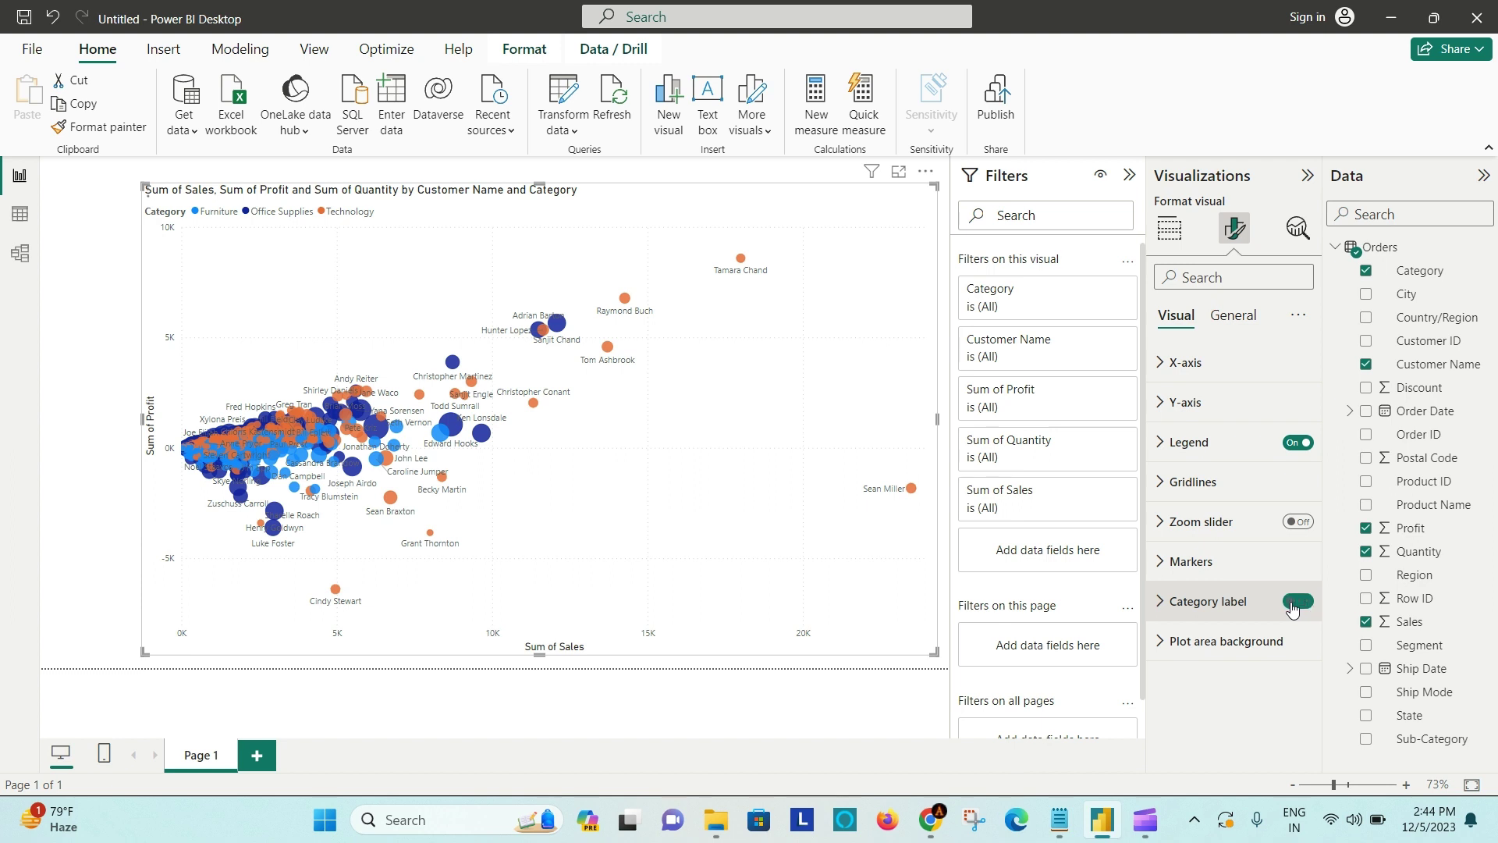
click(1304, 608)
click(1162, 606)
click(1162, 606)
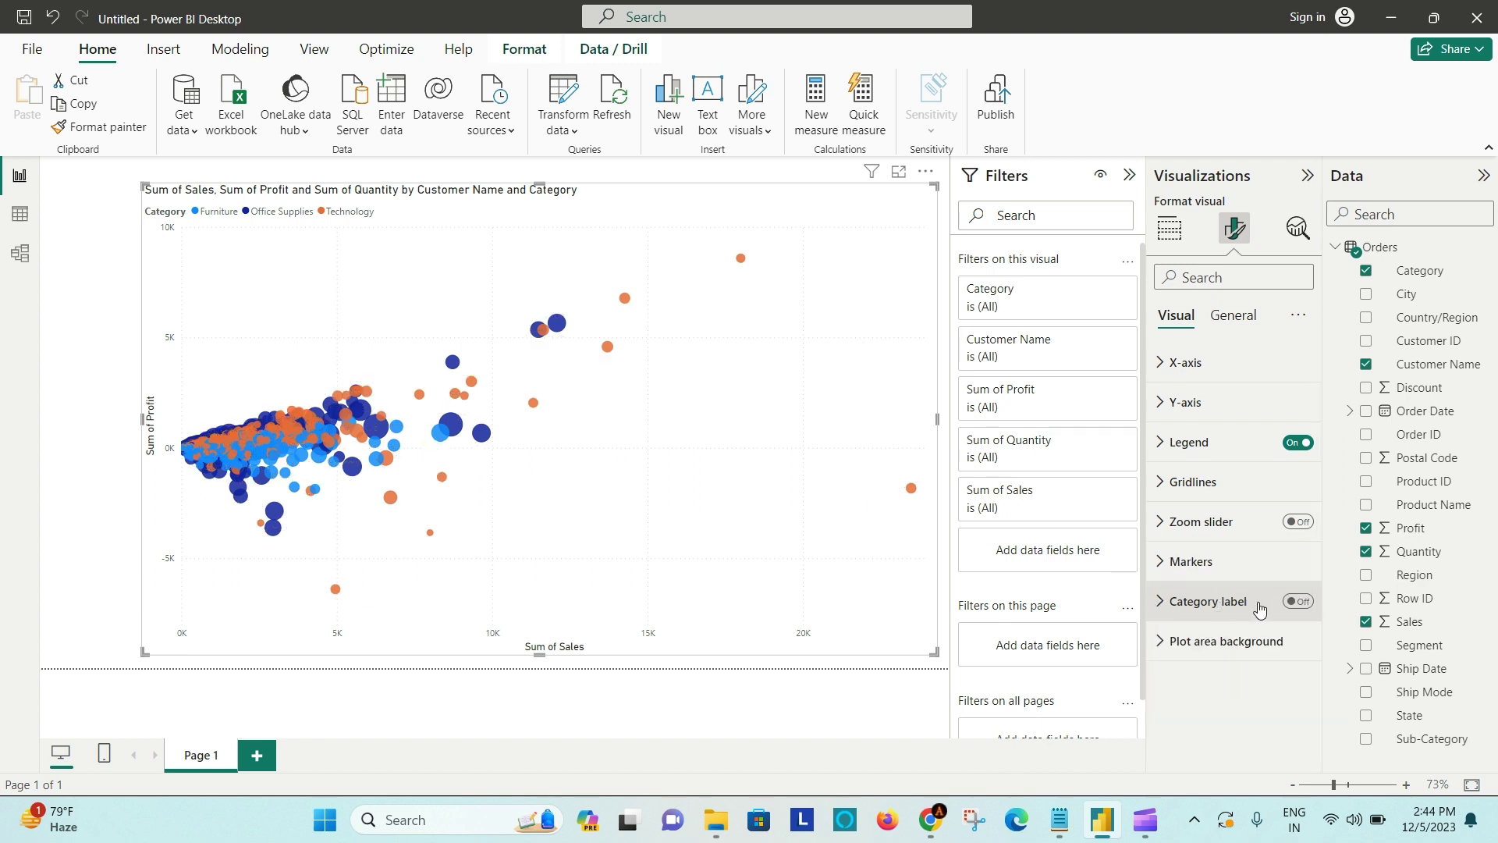
Review the X-axis range and value formatting and the Y-axis options, and return to the chart's field assignments
click(1163, 363)
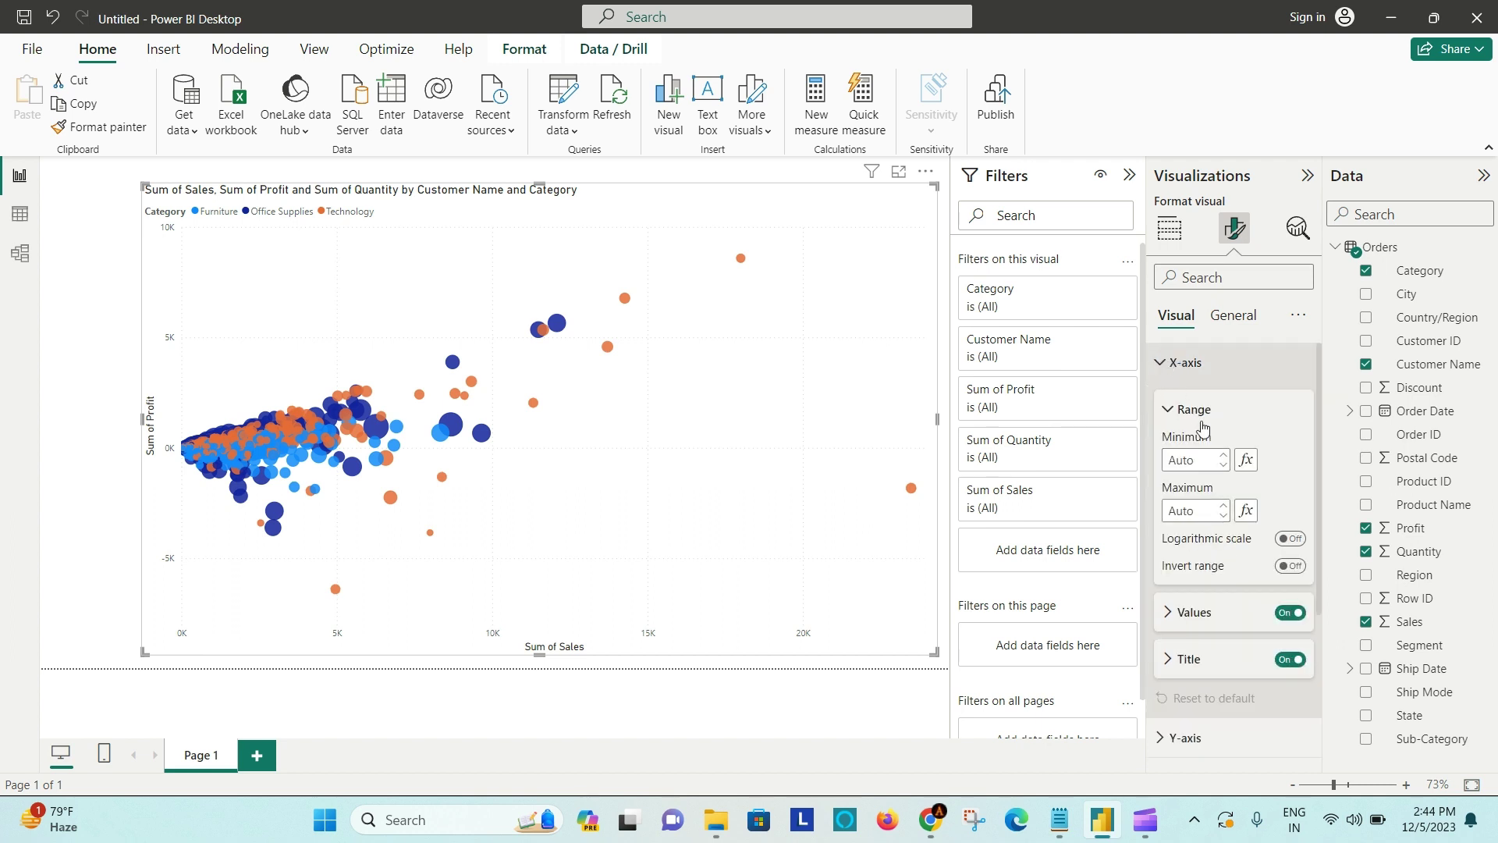
click(1182, 614)
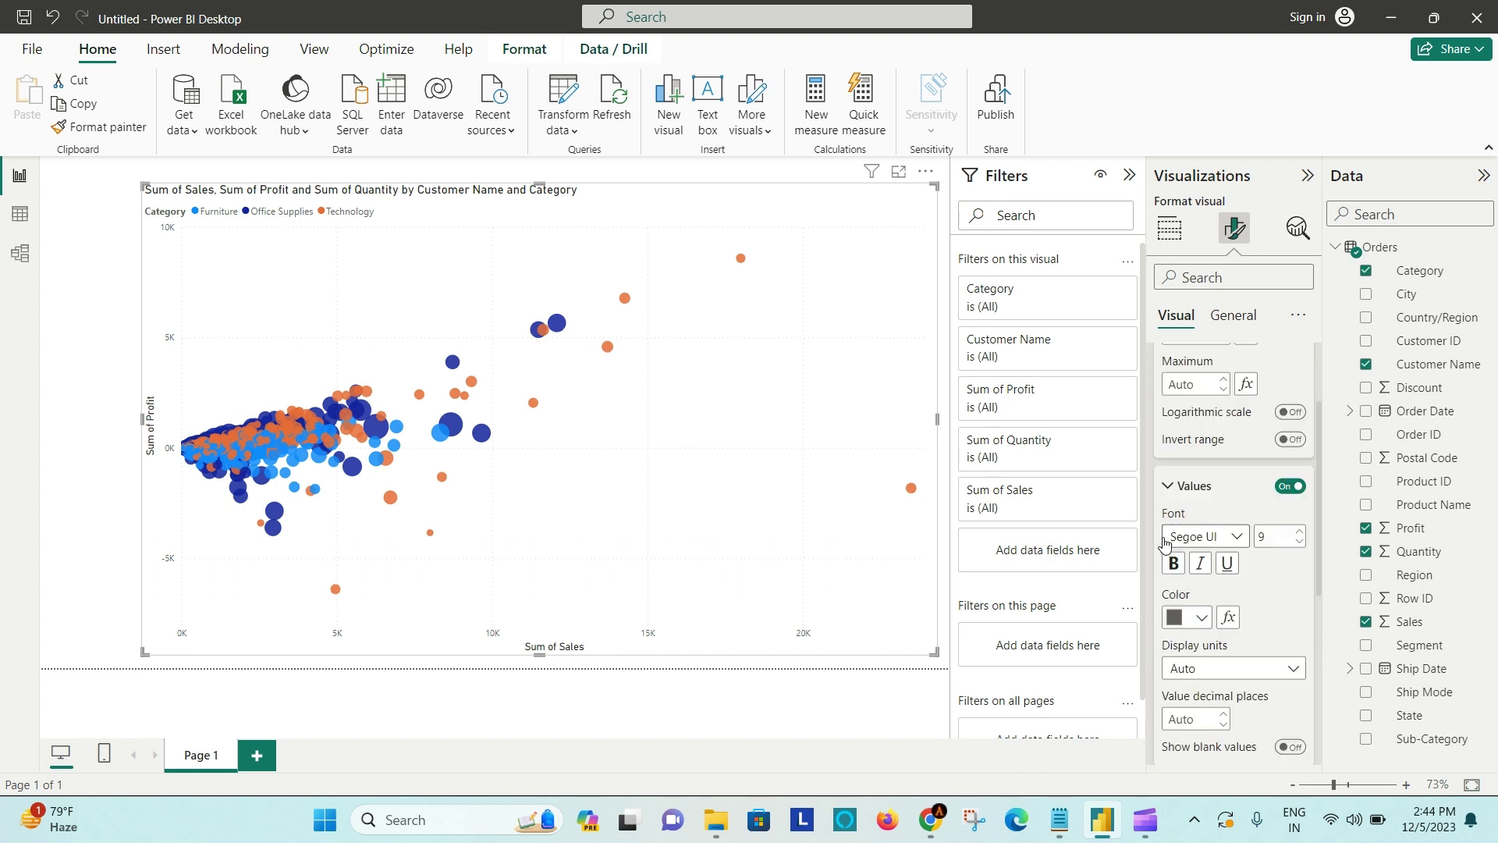
click(1173, 490)
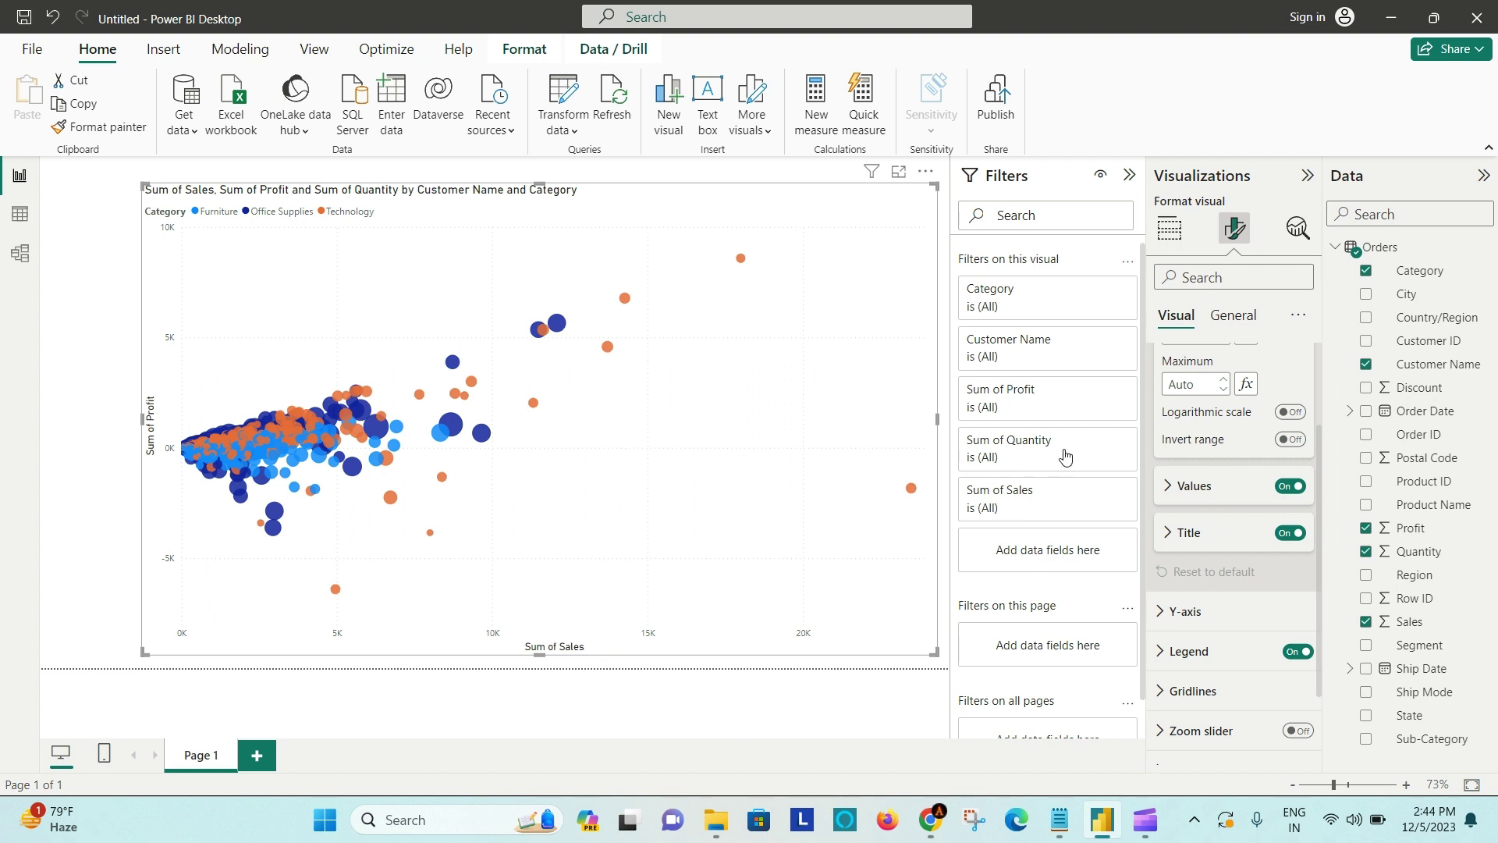
scroll(1188, 420, up, 2)
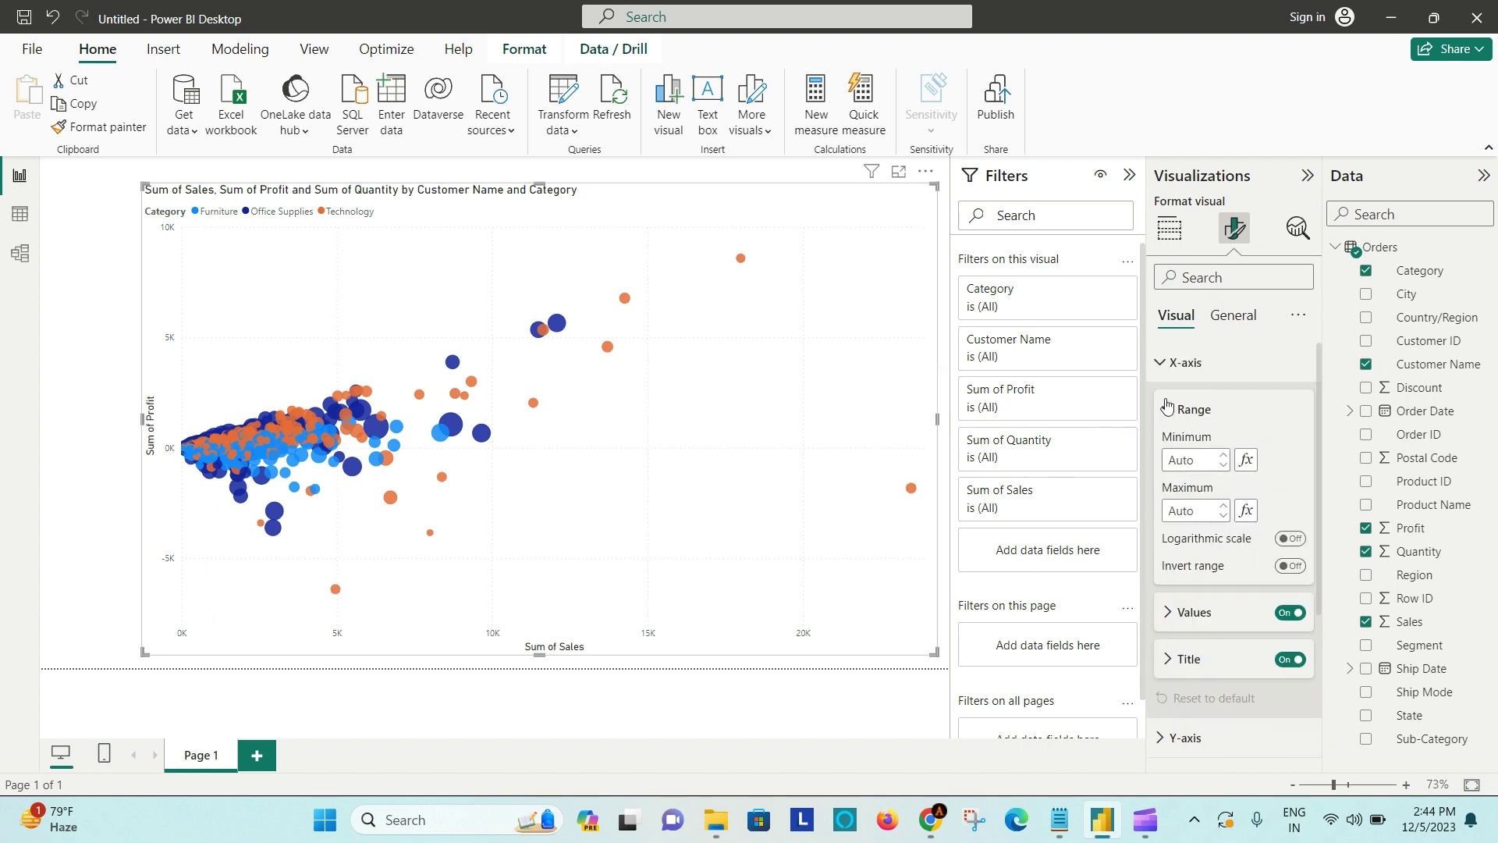
click(1164, 366)
click(1162, 406)
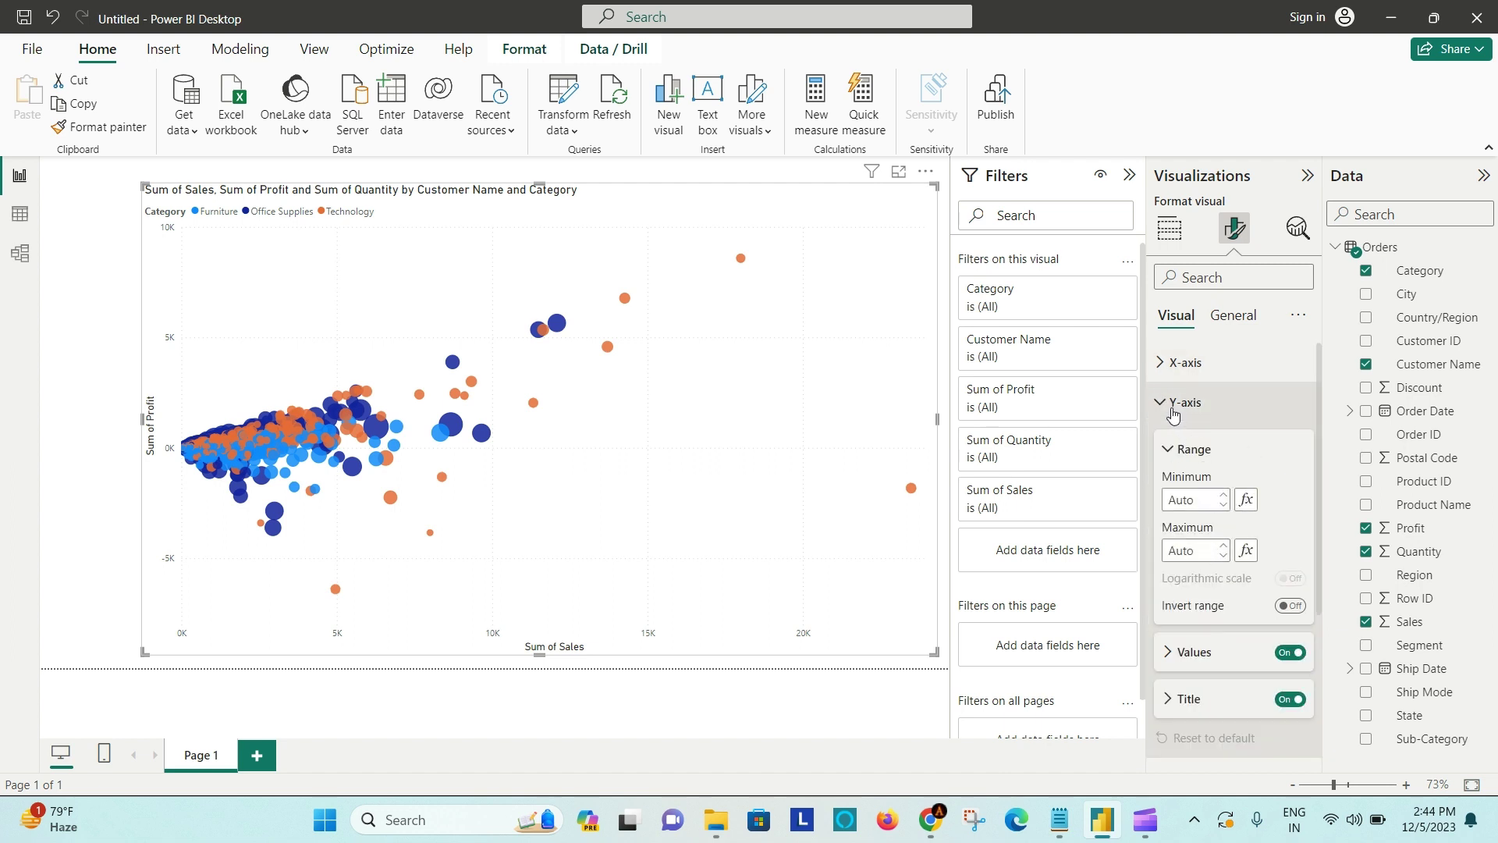
click(1256, 402)
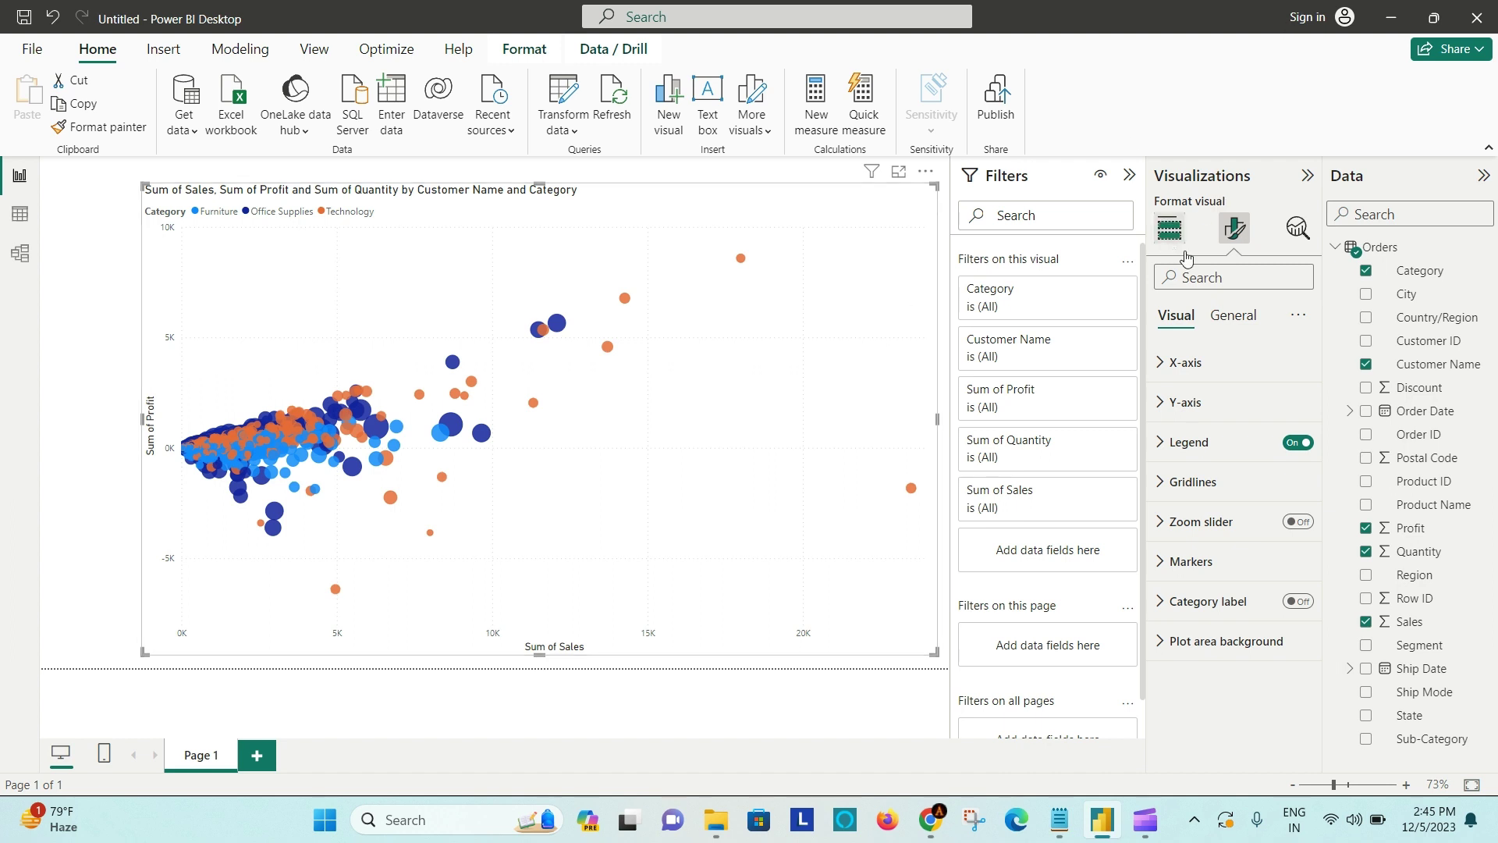
click(1169, 229)
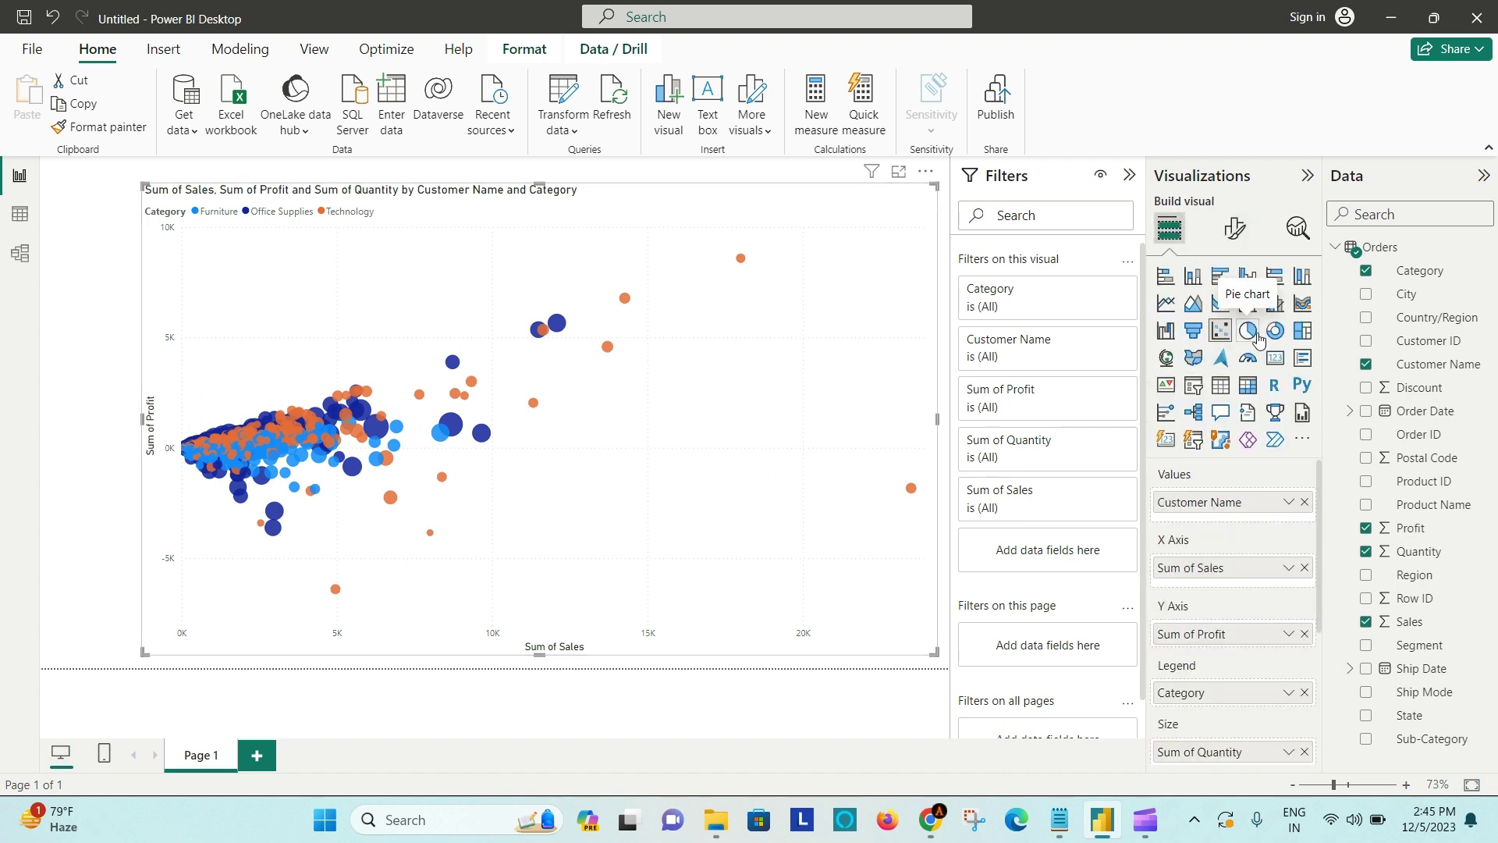